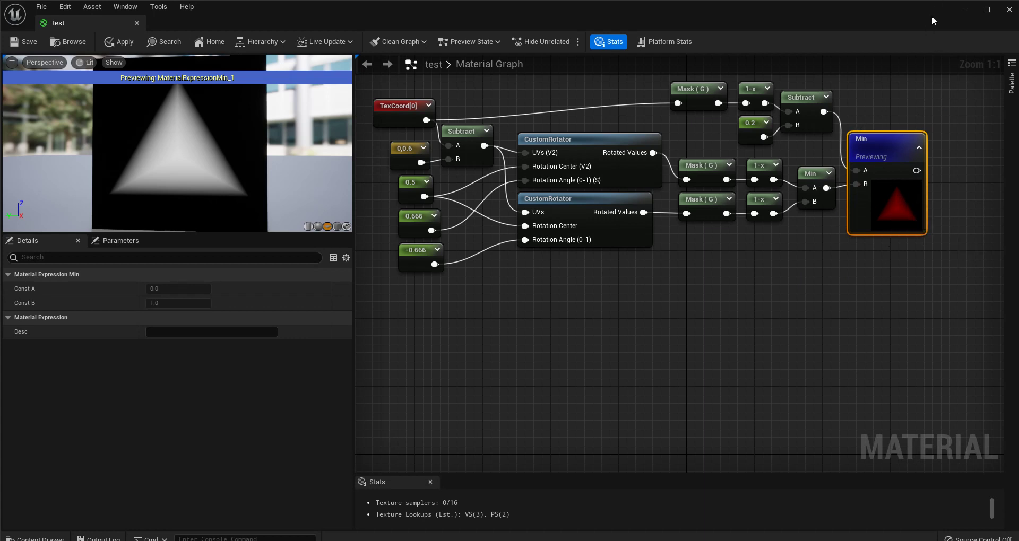
Move the Unreal material editor window aside to reveal Gaea's starAndHex triangle project.
left_click_drag(931, 15, 922, 44)
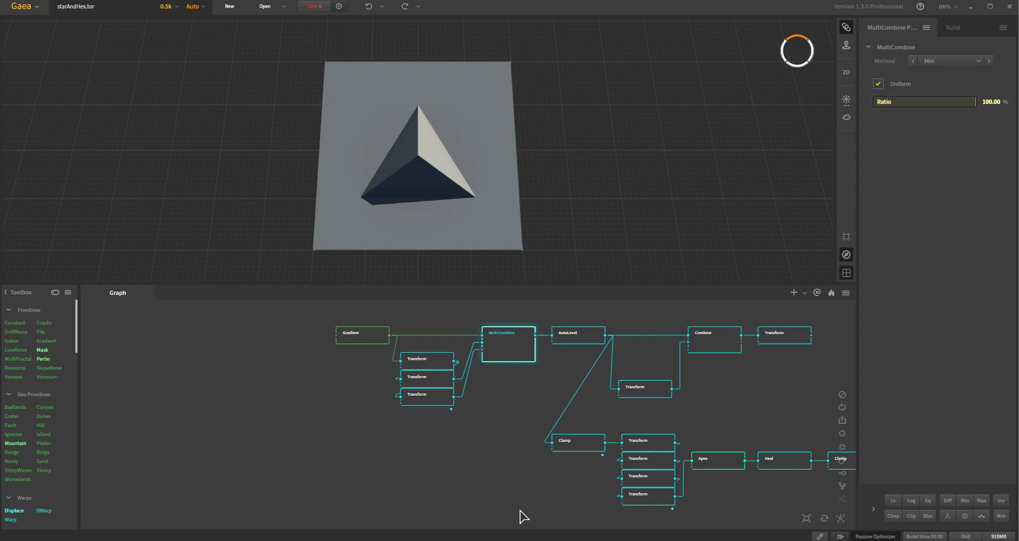
Pan the graph to show all nodes and preview the linear Gradient's sloped ramp.
middle_click_drag(480, 453, 344, 449)
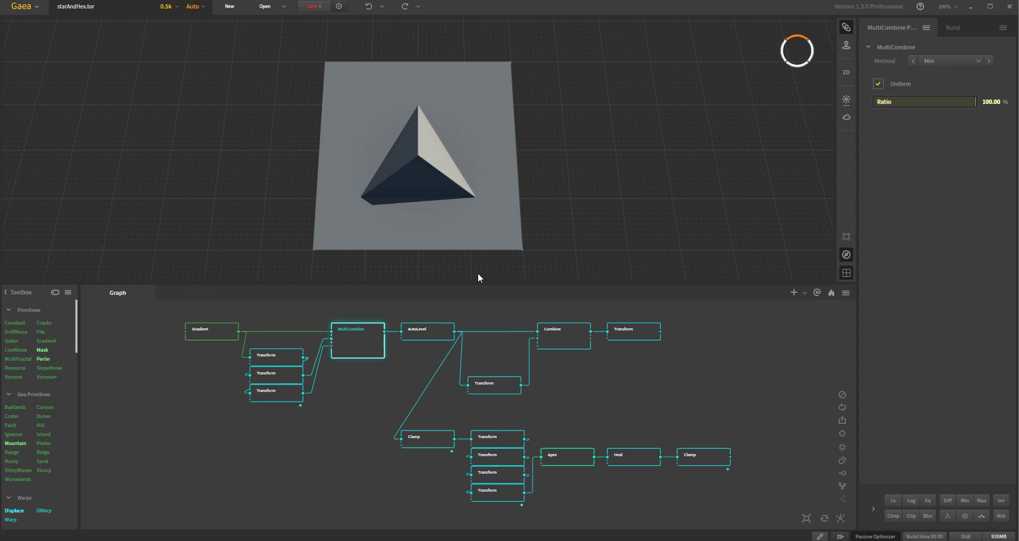
left_click(202, 332)
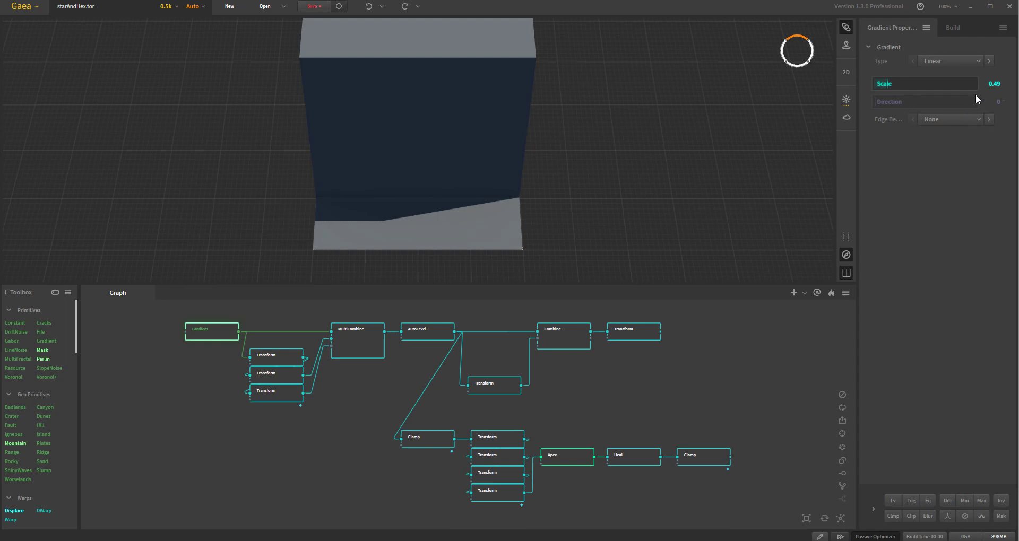
Preview the first and second Transform nodes' offset and rotated gradients.
left_click(273, 359)
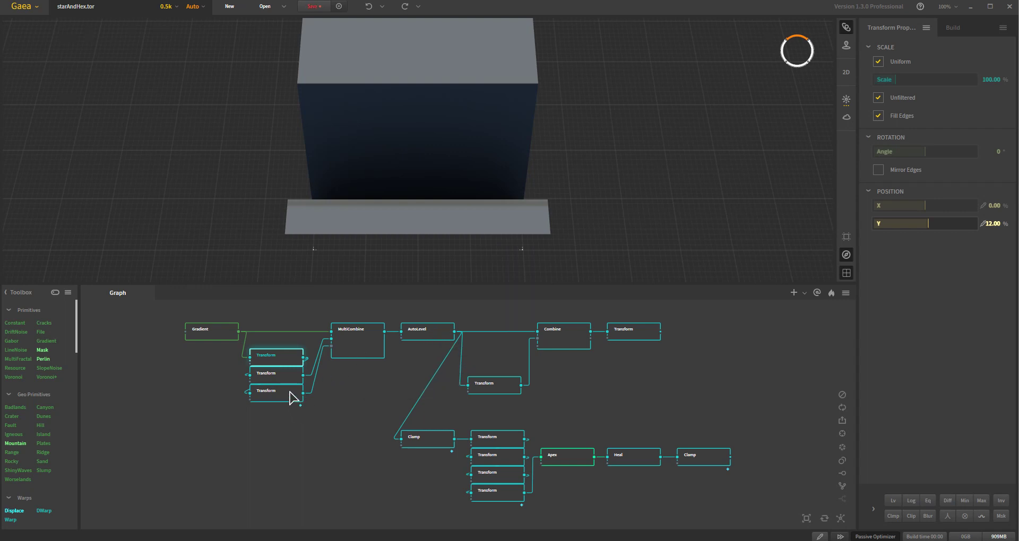
left_click(272, 376)
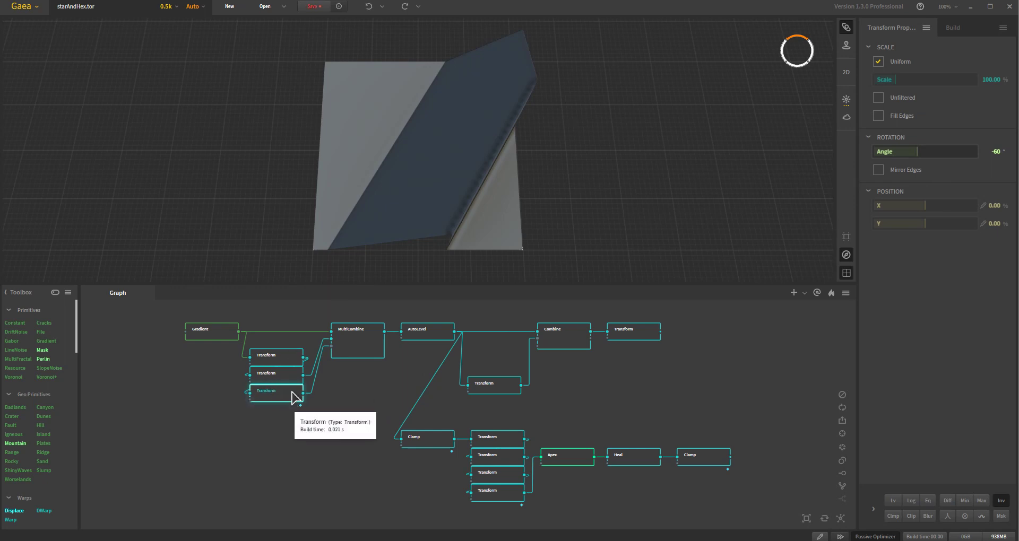
Preview the 60° Transform and MultiCombine, then box-select the three Transform nodes.
left_click(265, 378)
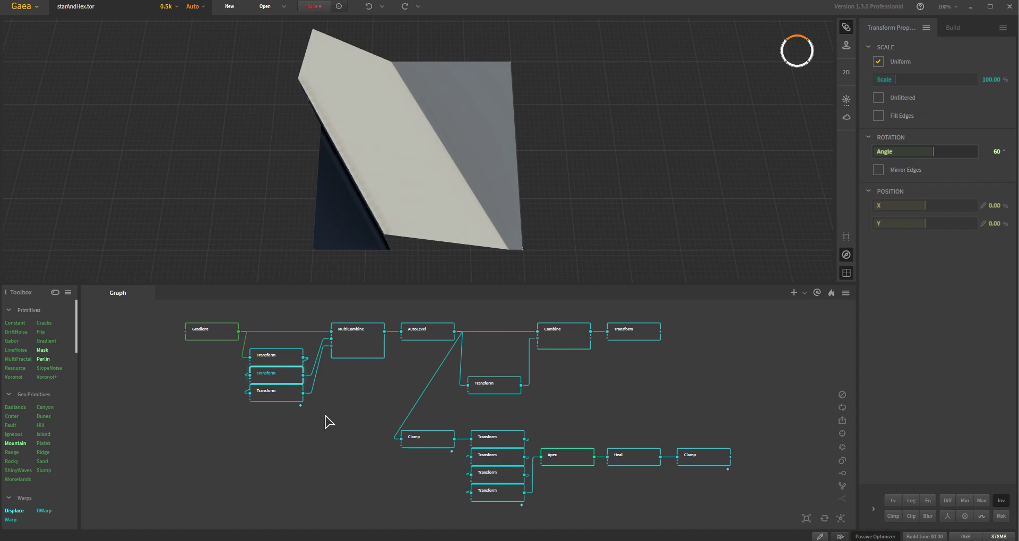
left_click(351, 352)
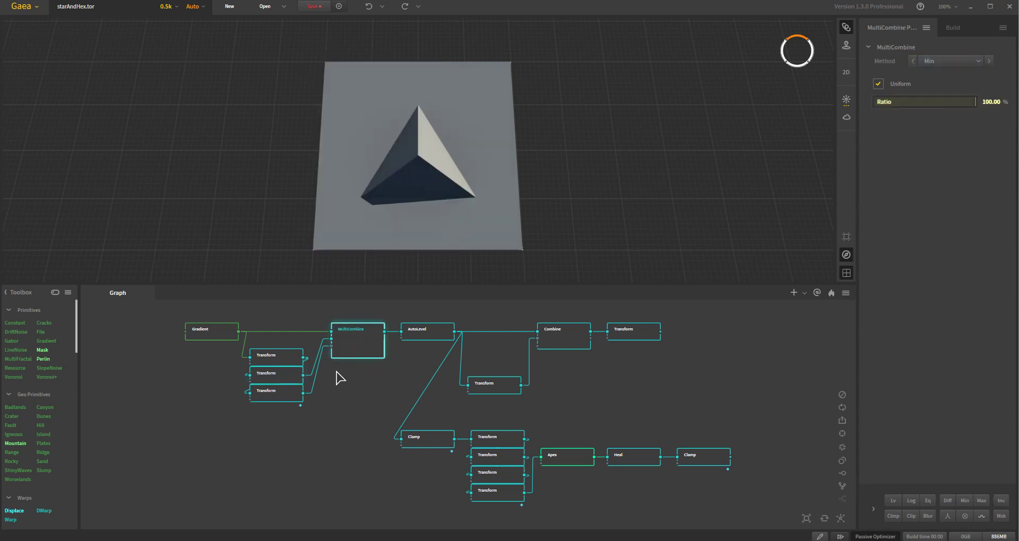
left_click(351, 428)
left_click_drag(337, 435, 243, 332)
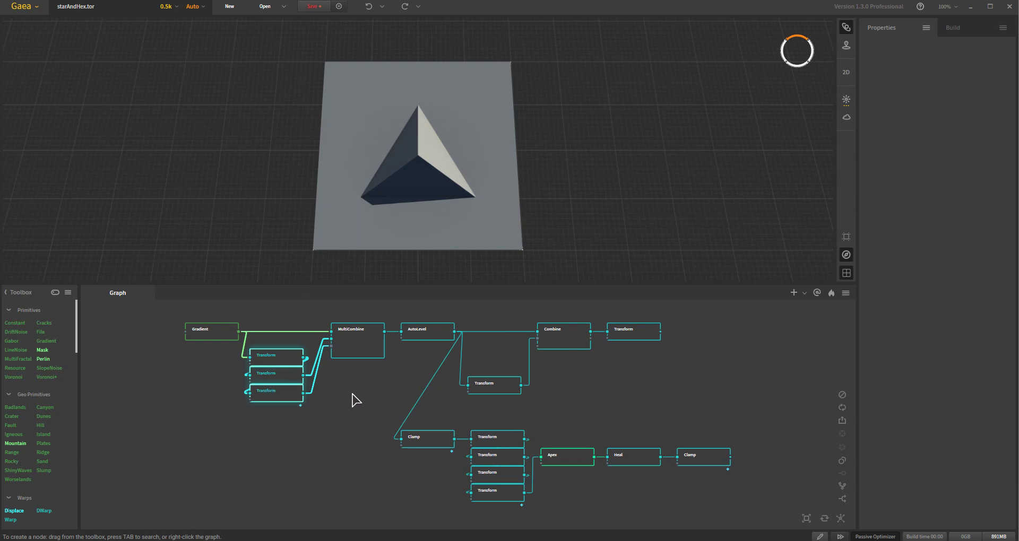
left_click(352, 421)
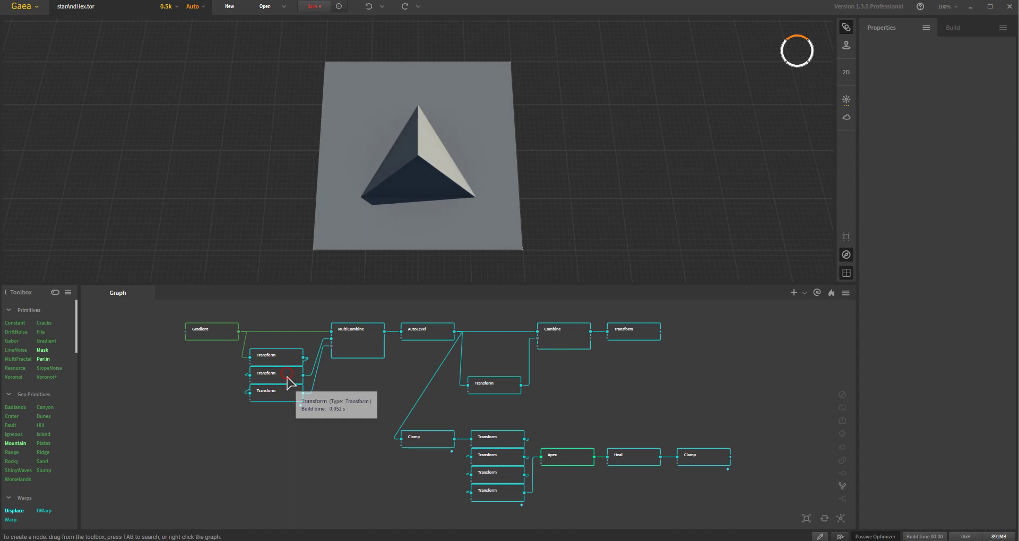
Compare the third Transform and source Gradient against the MultiCombine Min triangle.
left_click(286, 395)
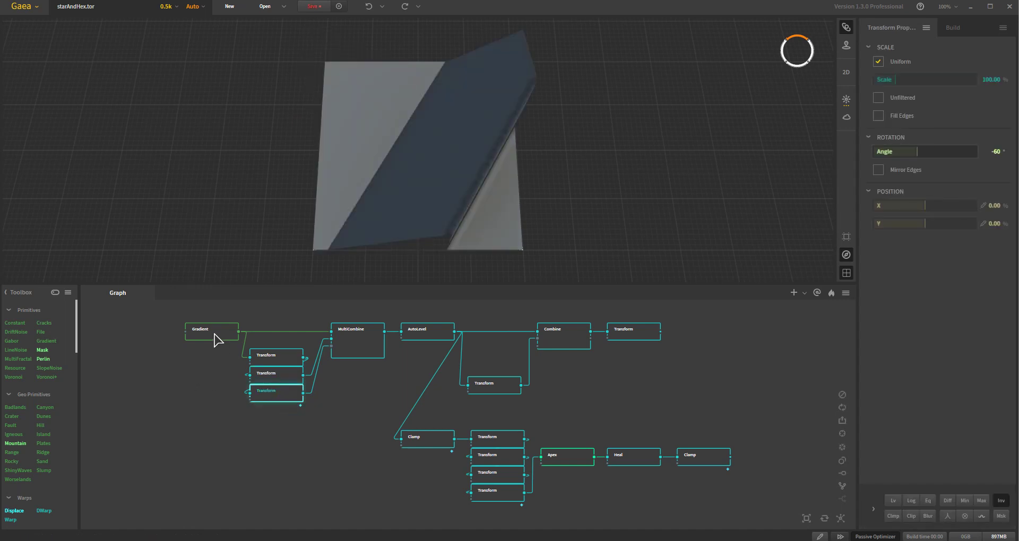
left_click(218, 335)
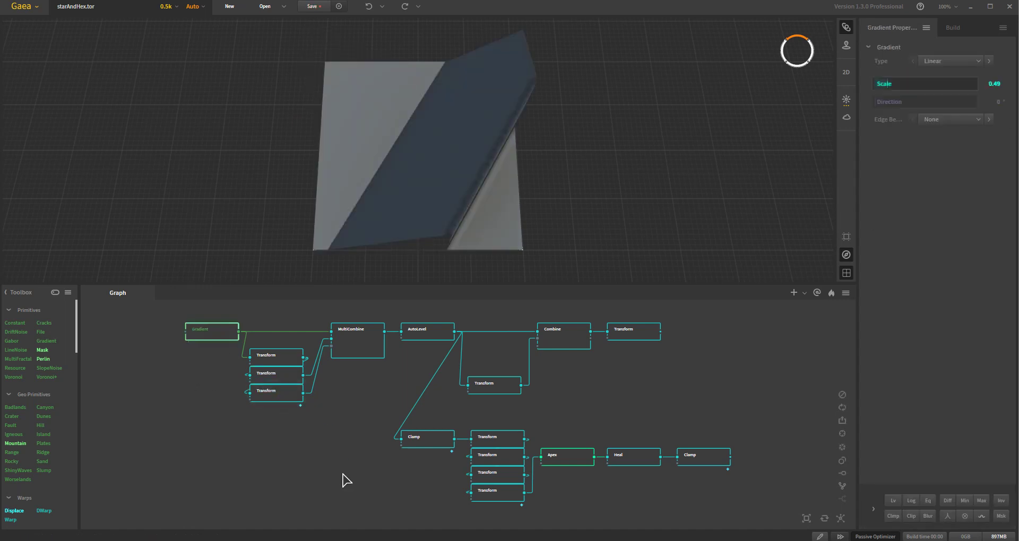
left_click(356, 413)
left_click(351, 356)
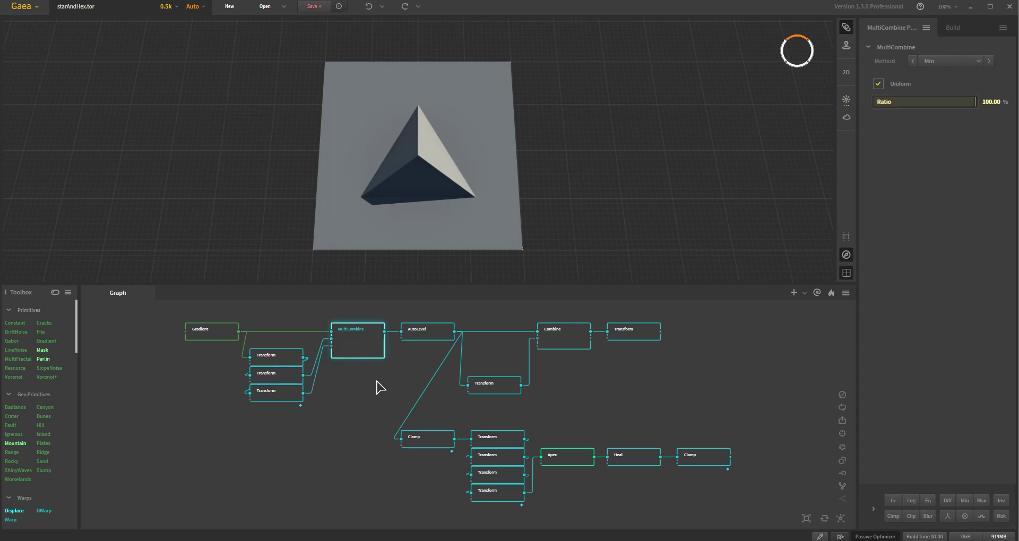
Preview the AutoLevel triangle, its rotated offset copy and the Max Combine star from several angles.
left_click(433, 336)
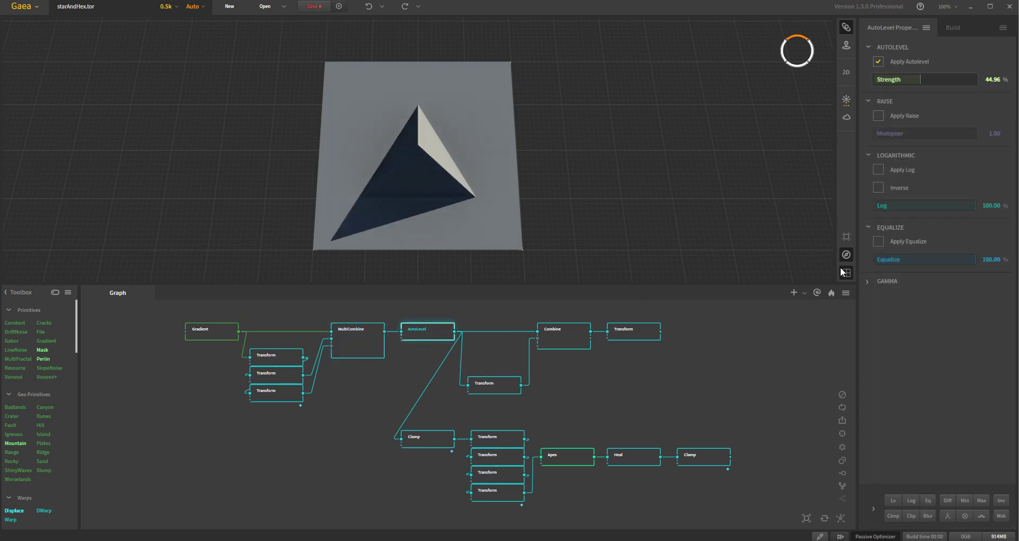
left_click_drag(483, 184, 435, 239)
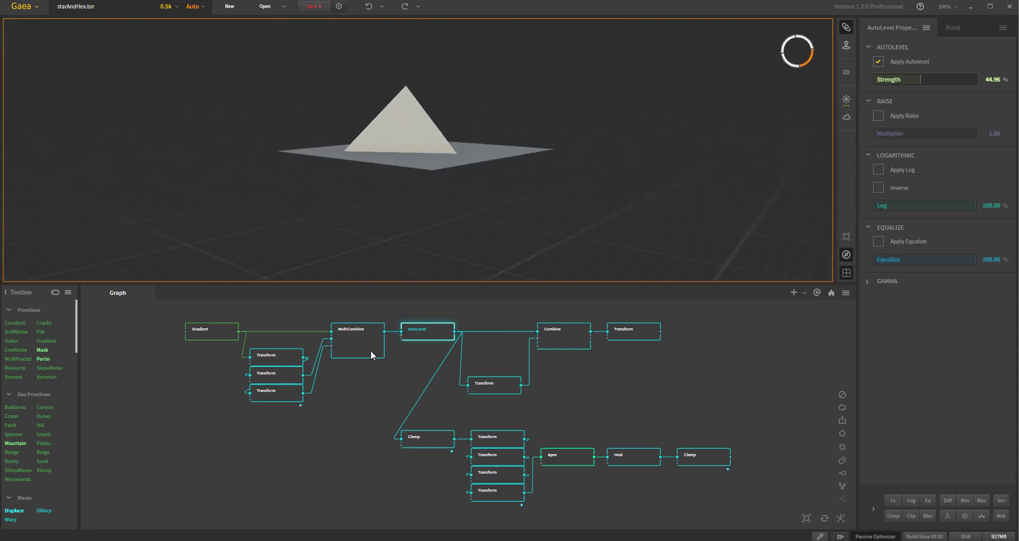
left_click_drag(406, 328, 450, 257)
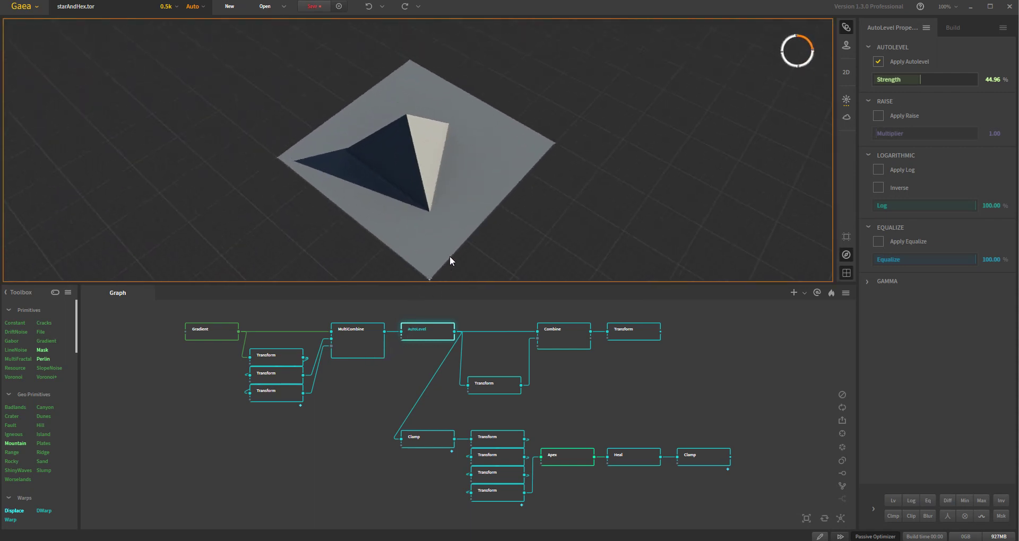
left_click(500, 387)
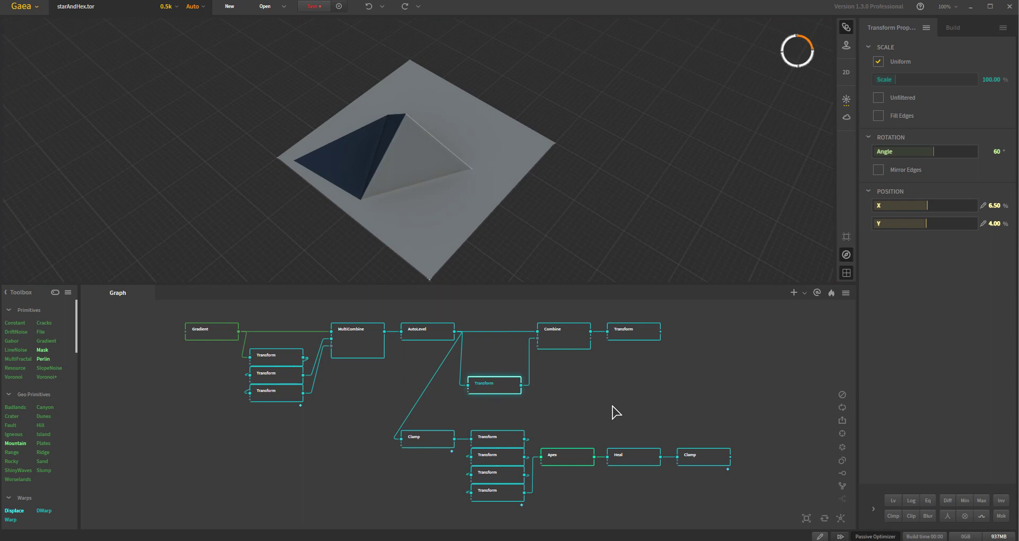
left_click(565, 345)
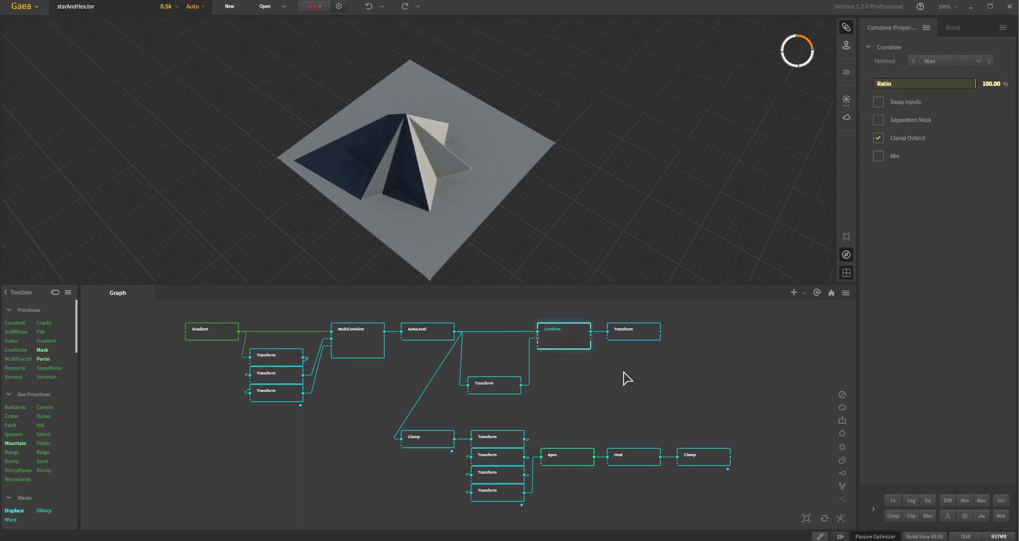
left_click_drag(474, 216, 495, 117)
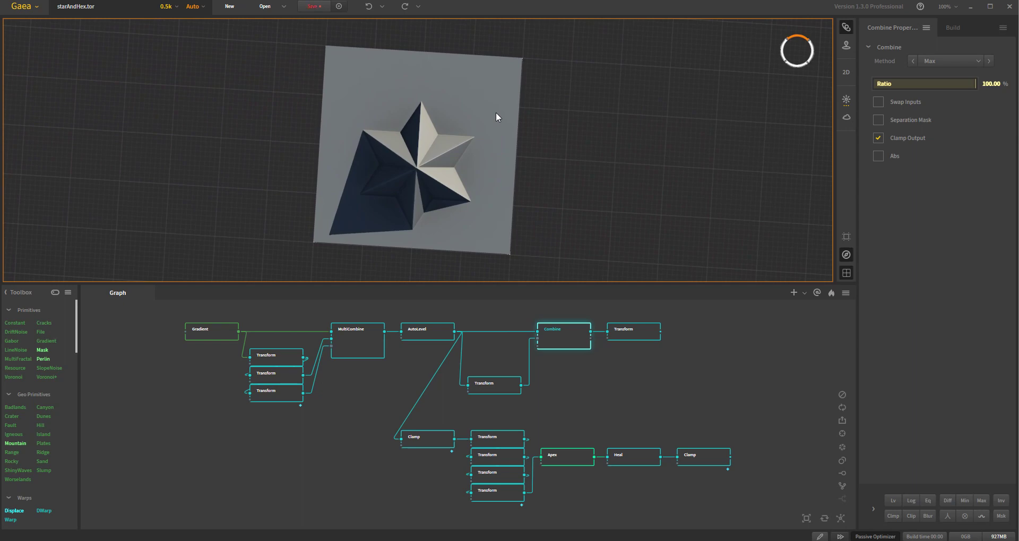
mouse_move(495, 112)
left_mouse_down()
mouse_move(572, 196)
mouse_move(564, 168)
left_mouse_up()
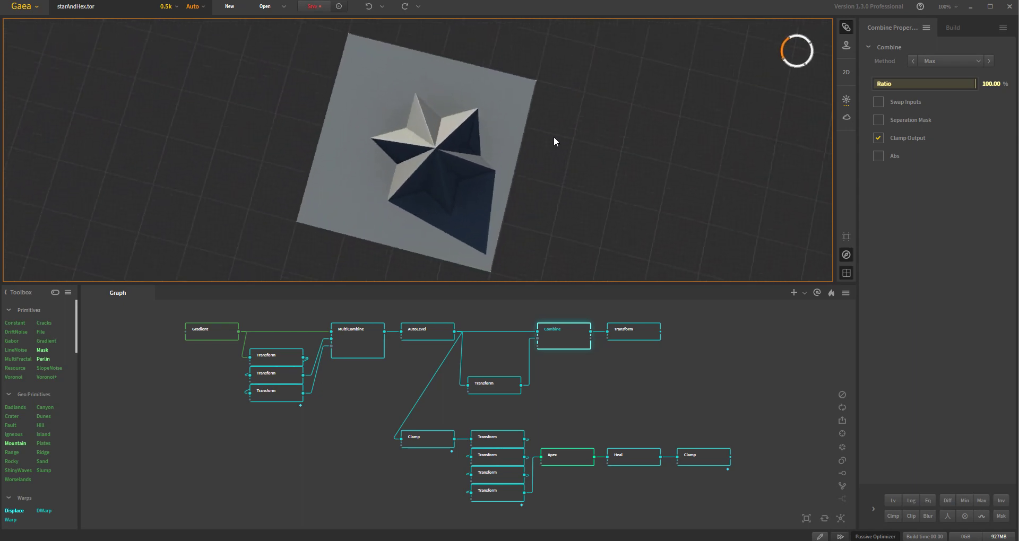
left_click_drag(553, 141, 557, 159)
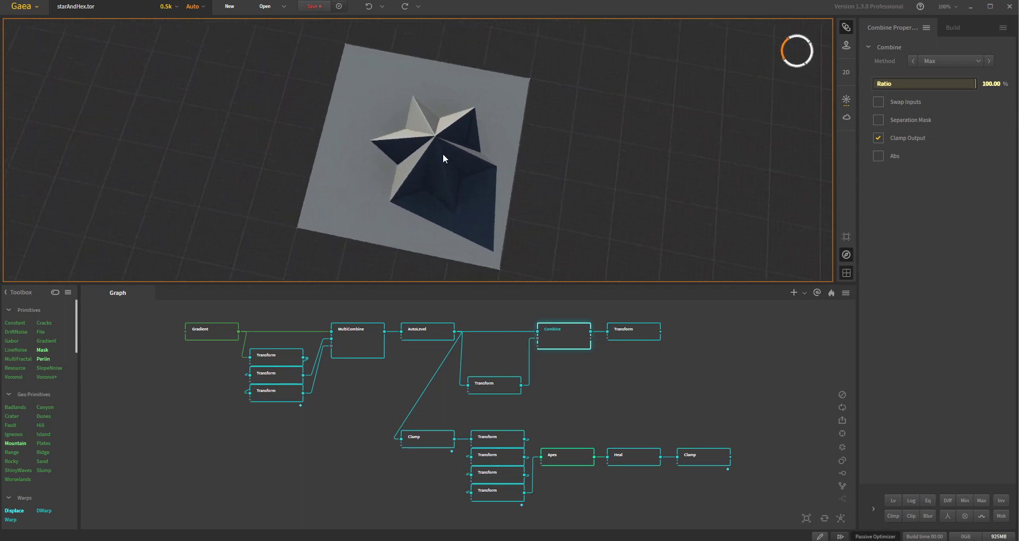
Step back through Transform, MultiCombine, AutoLevel, final Transform and Combine star outputs, then deselect.
left_click(266, 362)
left_click(371, 347)
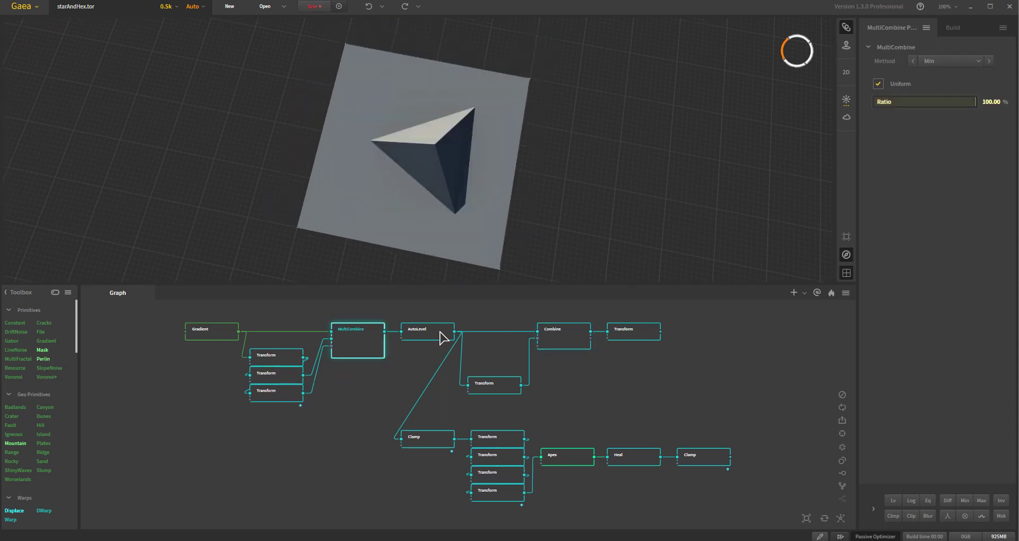
left_click(439, 337)
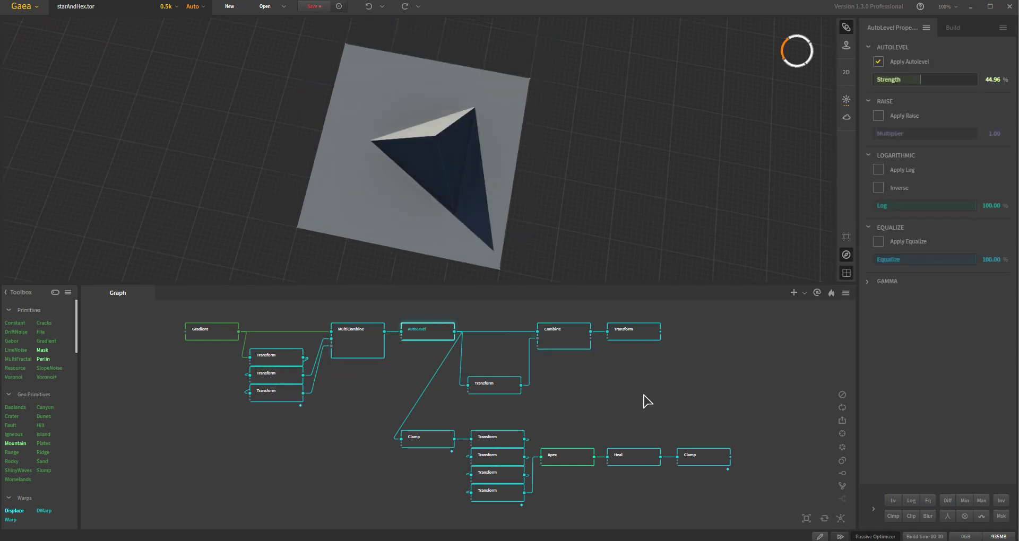
left_click(639, 332)
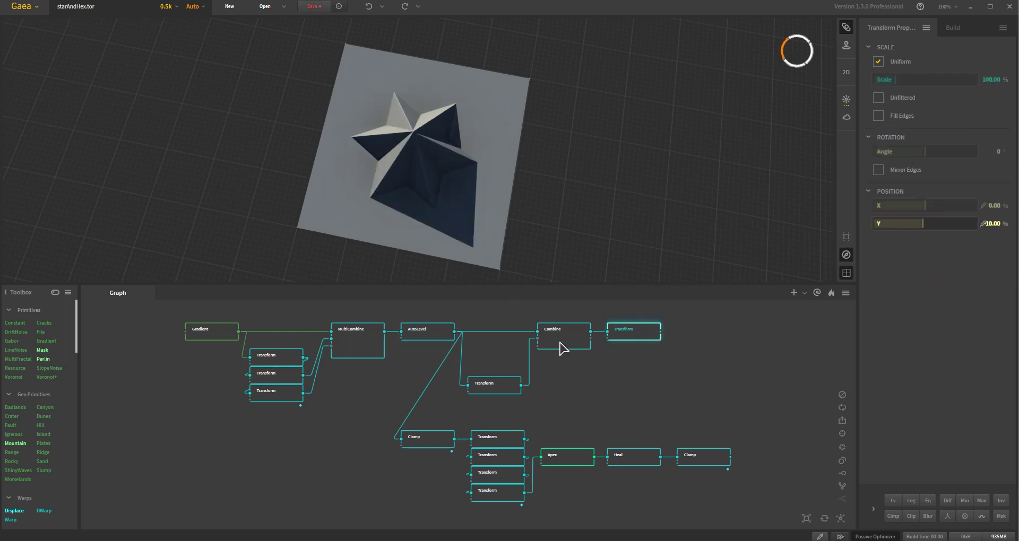
left_click(563, 342)
left_click(637, 334)
mouse_move(537, 202)
left_mouse_down()
mouse_move(435, 230)
mouse_move(387, 140)
mouse_move(380, 261)
mouse_move(365, 316)
mouse_move(304, 289)
mouse_move(279, 171)
mouse_move(316, 169)
mouse_move(377, 209)
mouse_move(416, 212)
mouse_move(447, 192)
left_mouse_up()
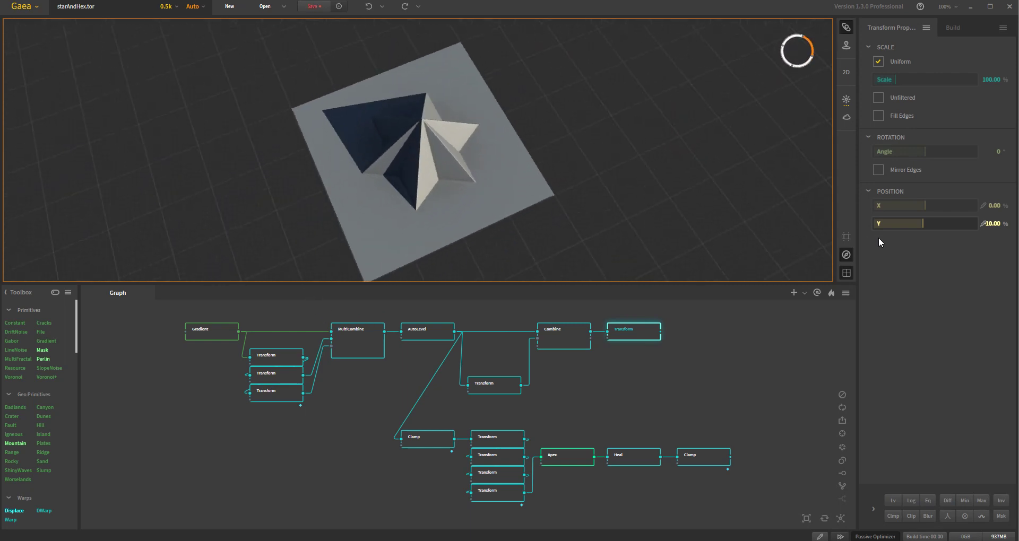
left_click(570, 346)
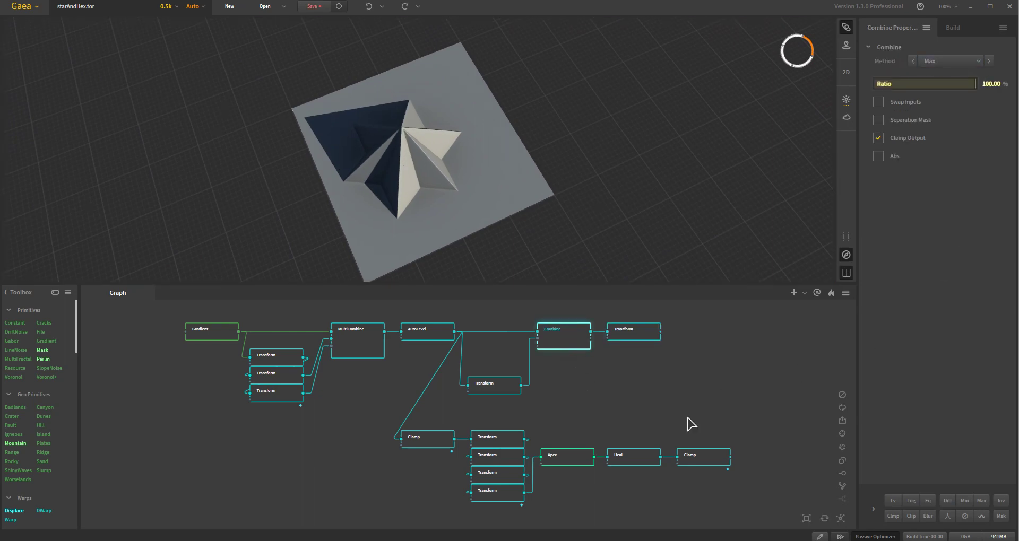
left_click(667, 402)
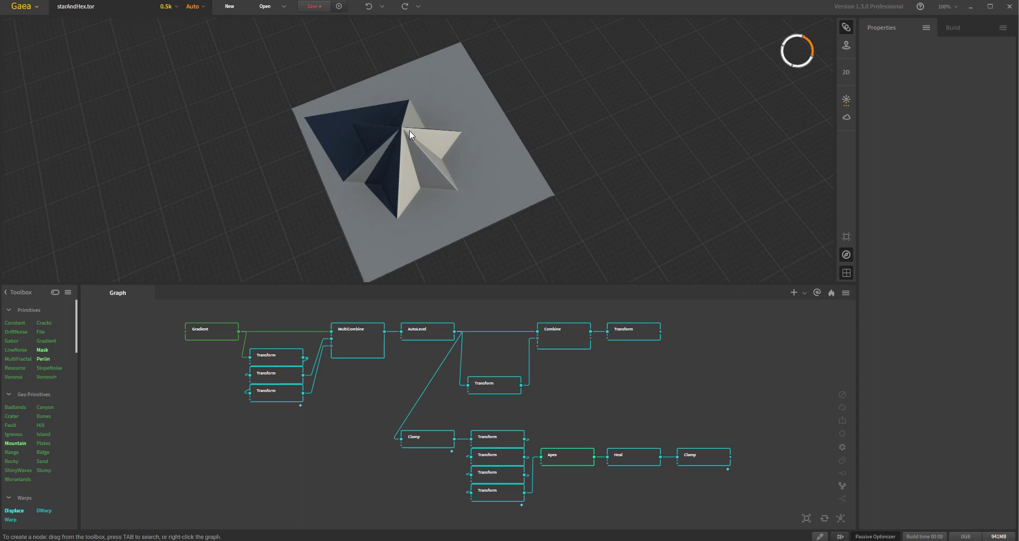
Preview AutoLevel, the Clamp-raised triangle plateau, and the first scaled, shifted Transform copy.
left_click(428, 202)
left_click_drag(429, 201, 390, 221)
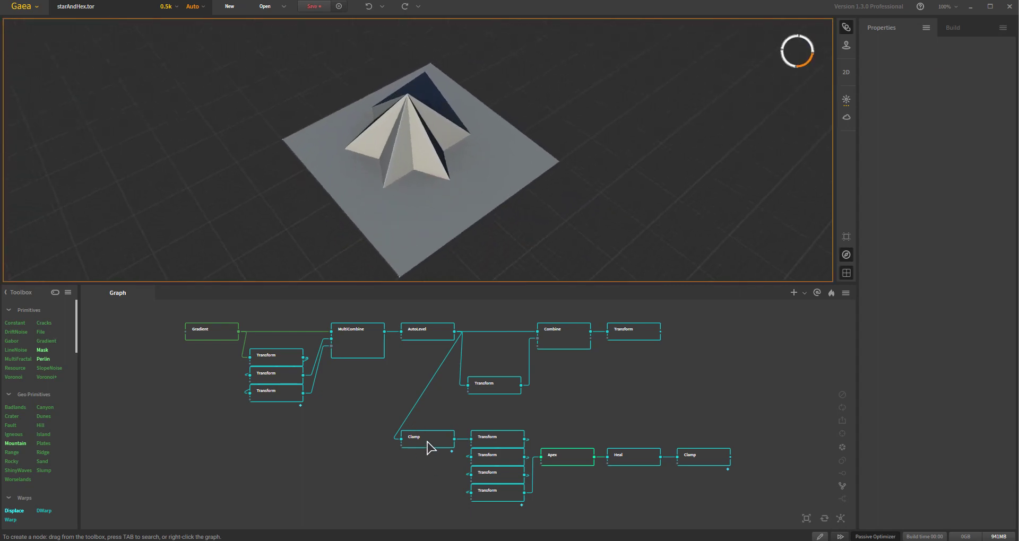
mouse_move(448, 153)
left_mouse_down()
mouse_move(400, 205)
mouse_move(452, 186)
mouse_move(469, 141)
mouse_move(460, 114)
mouse_move(456, 222)
left_mouse_up()
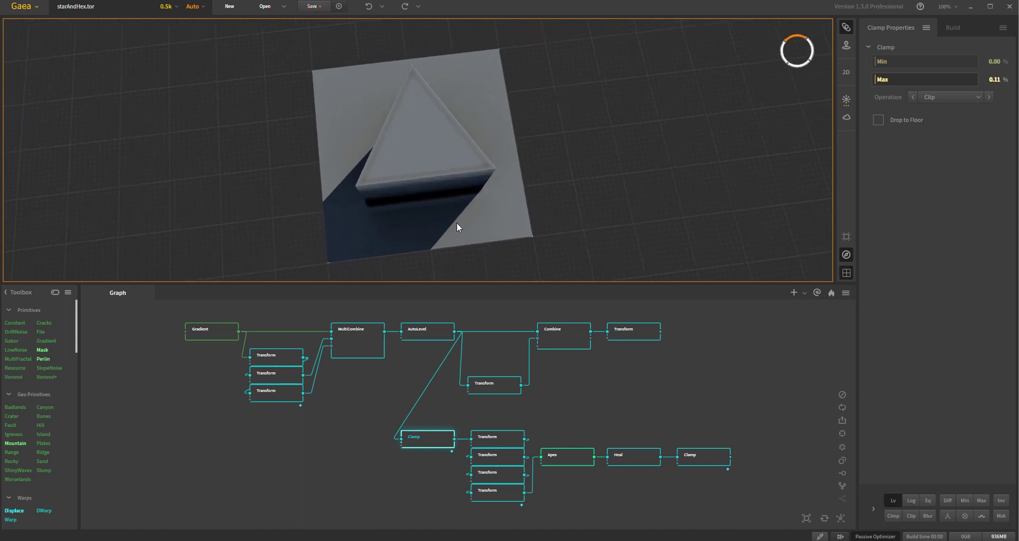
left_click(432, 336)
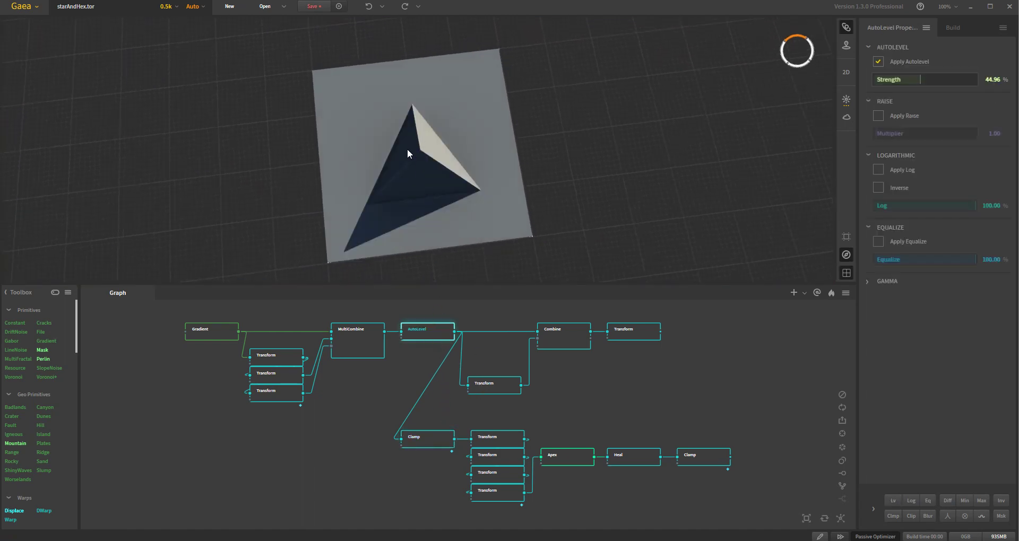
left_click(428, 440)
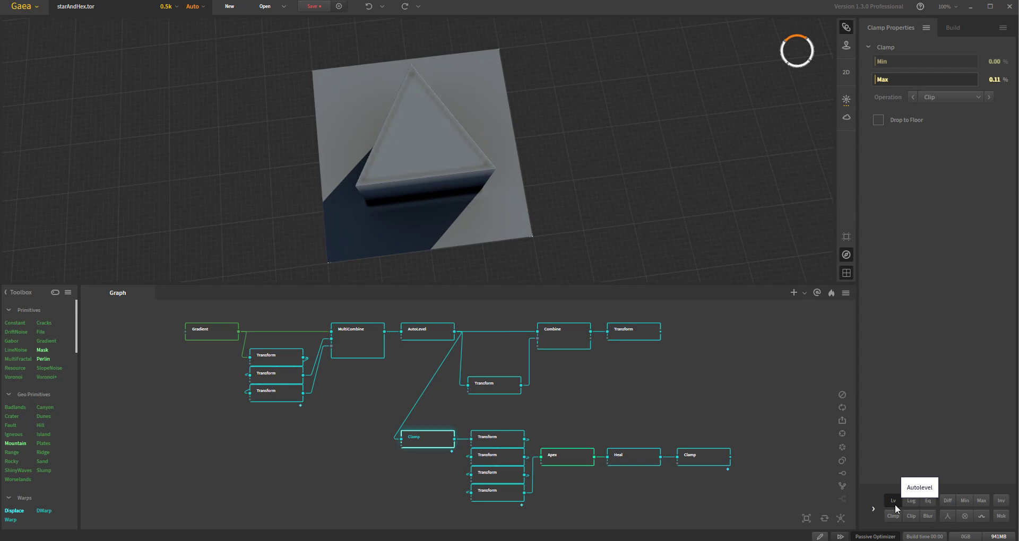
mouse_move(524, 160)
left_mouse_down()
mouse_move(562, 262)
mouse_move(630, 257)
mouse_move(666, 237)
mouse_move(674, 186)
mouse_move(638, 225)
mouse_move(552, 229)
mouse_move(516, 221)
mouse_move(517, 194)
mouse_move(531, 209)
left_mouse_up()
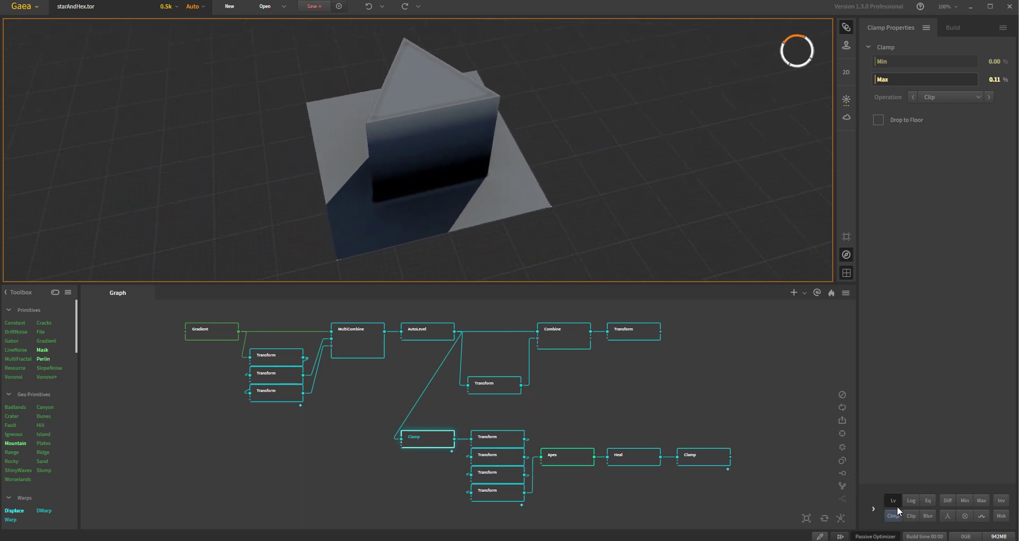
left_click(499, 440)
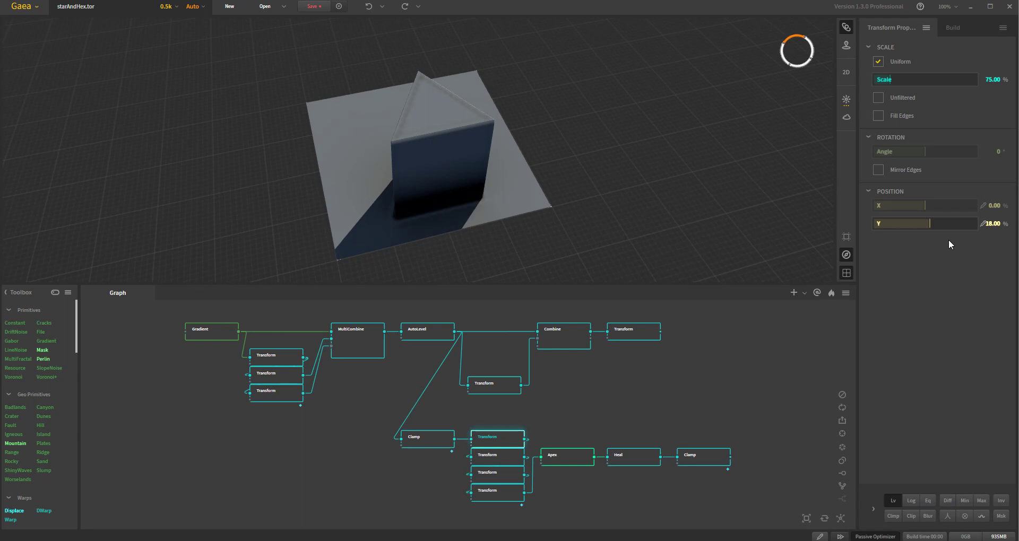
left_click_drag(441, 222, 527, 152)
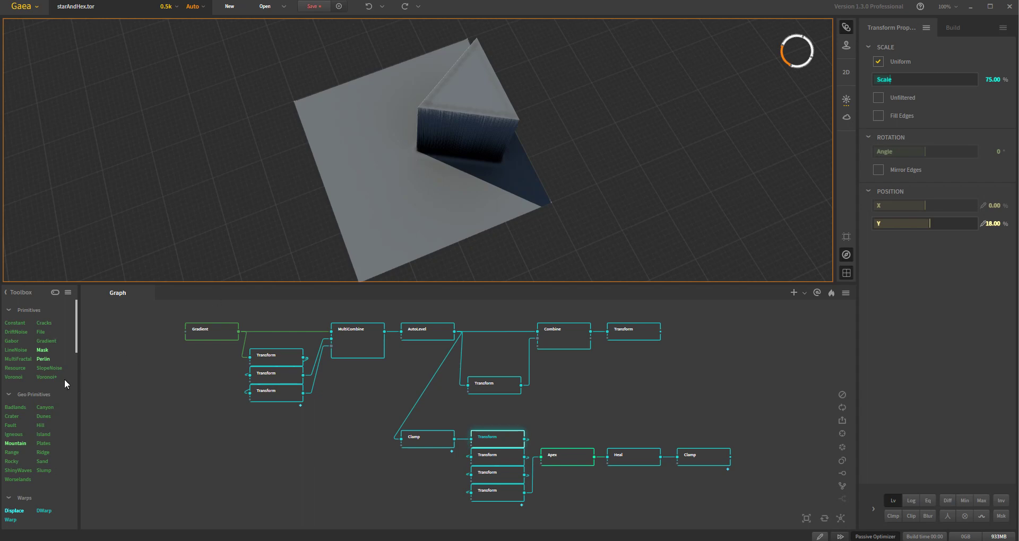
mouse_move(46, 340)
left_mouse_down()
mouse_move(271, 477)
mouse_move(247, 469)
left_mouse_up()
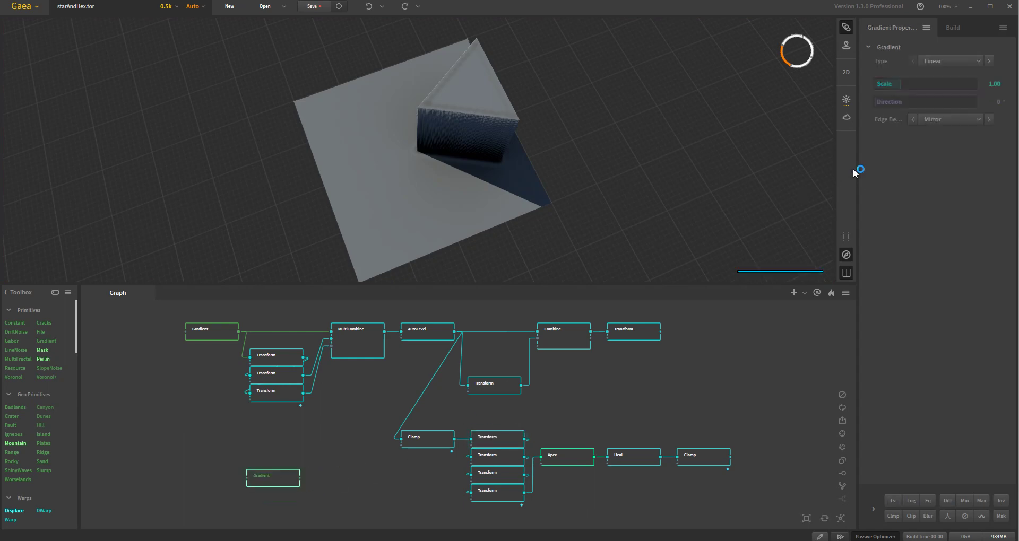
left_click(877, 85)
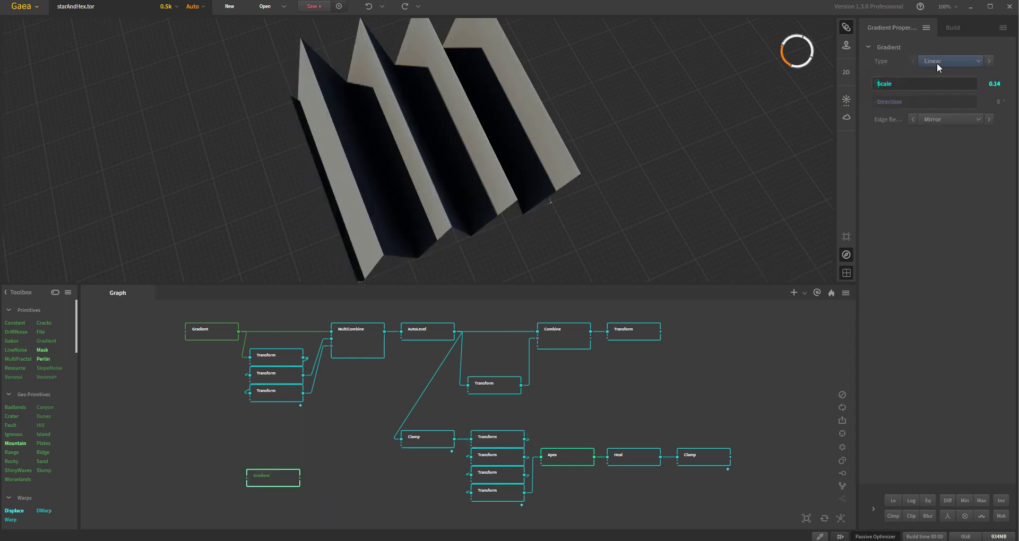
left_click(937, 62)
left_click(943, 94)
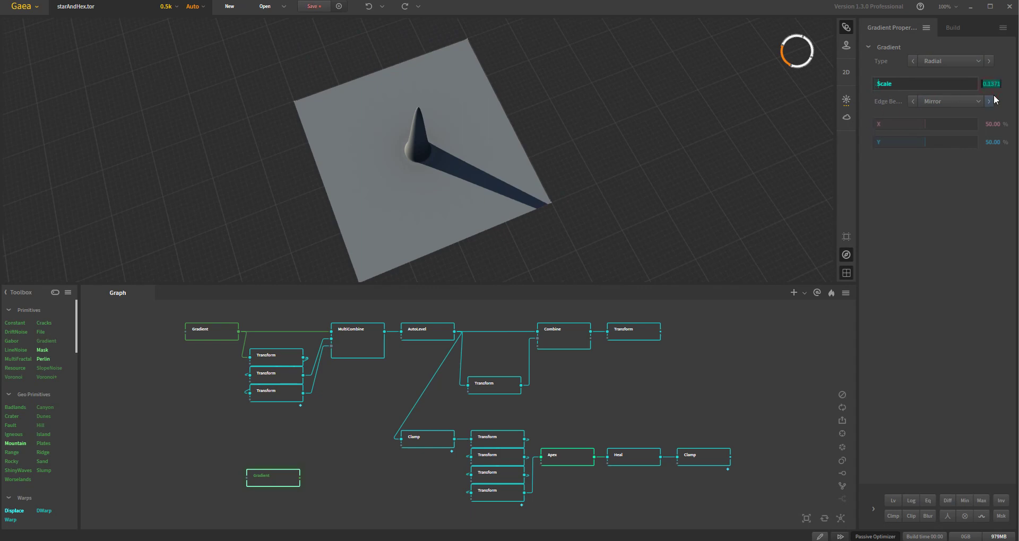
type("0.01")
key("Return")
mouse_move(631, 87)
left_mouse_down()
mouse_move(502, 223)
mouse_move(504, 170)
left_mouse_up()
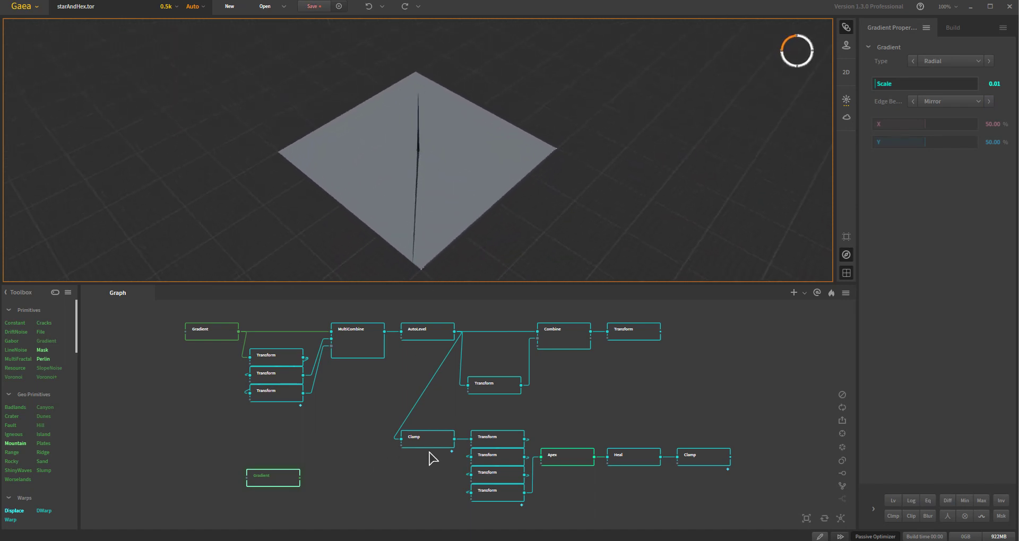
left_click(444, 445)
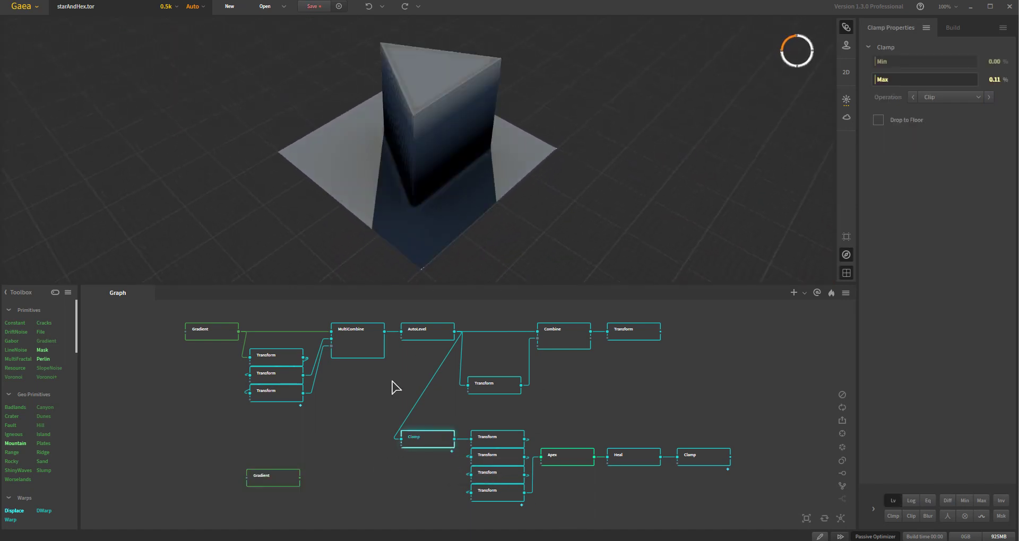
left_click(496, 444)
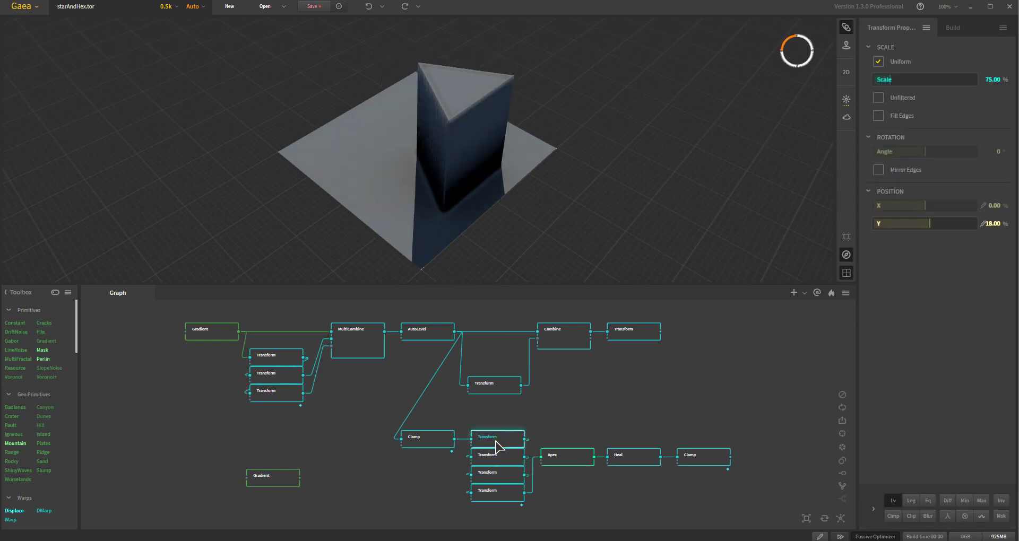
left_click(282, 481)
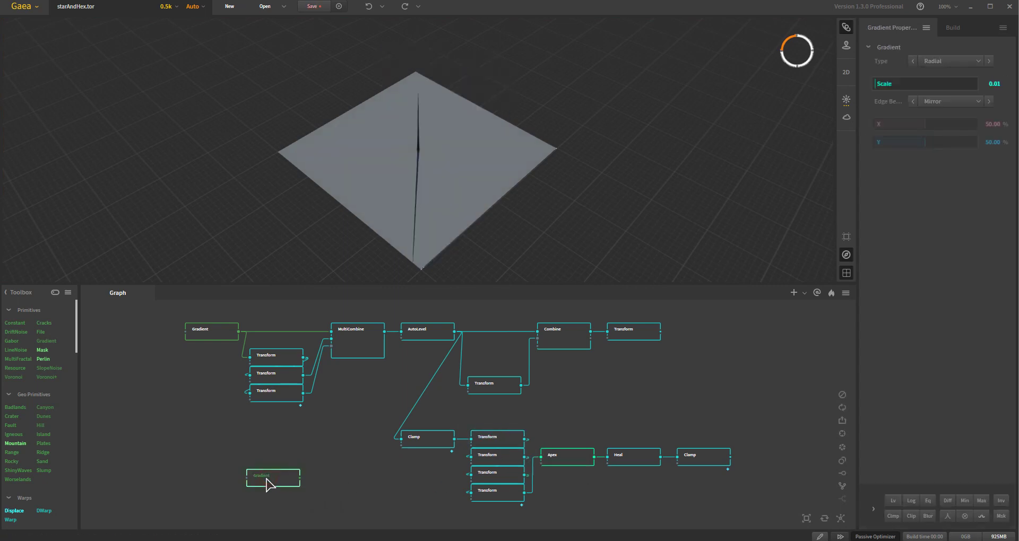
key("Delete")
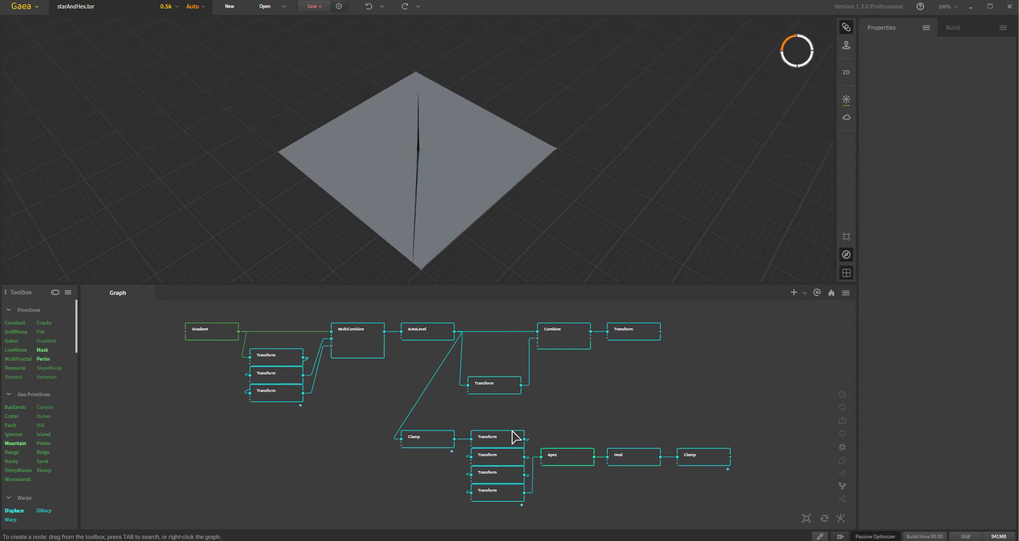
left_click(509, 438)
Orbit the prism and inspect the second Transform's copy rotated 60 degrees.
left_click_drag(454, 228, 491, 192)
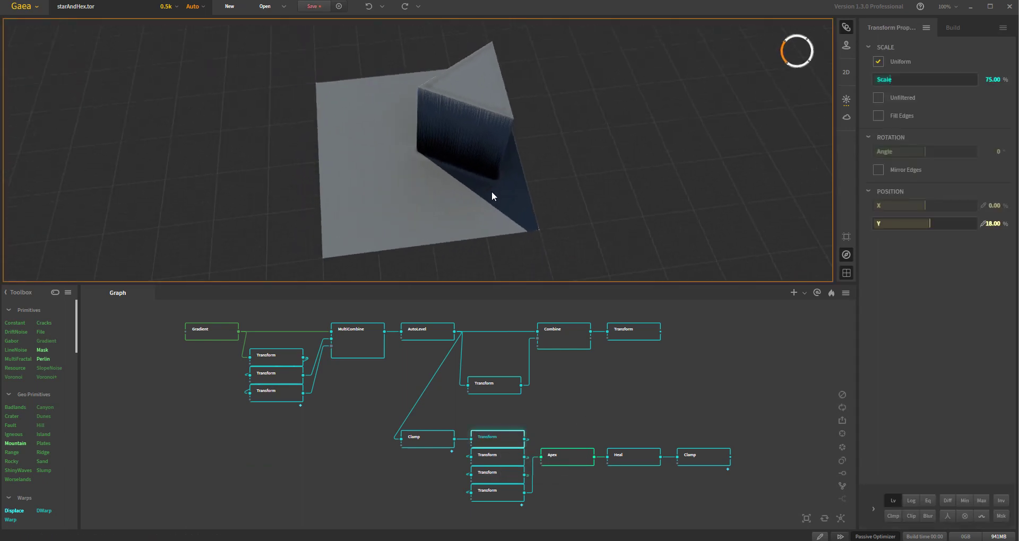
left_click(500, 459)
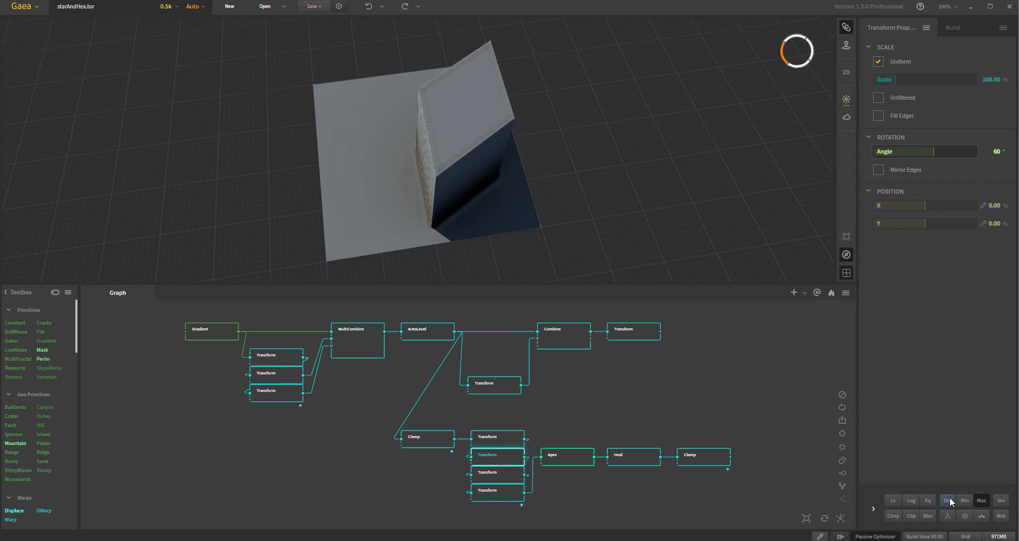
left_click(980, 503)
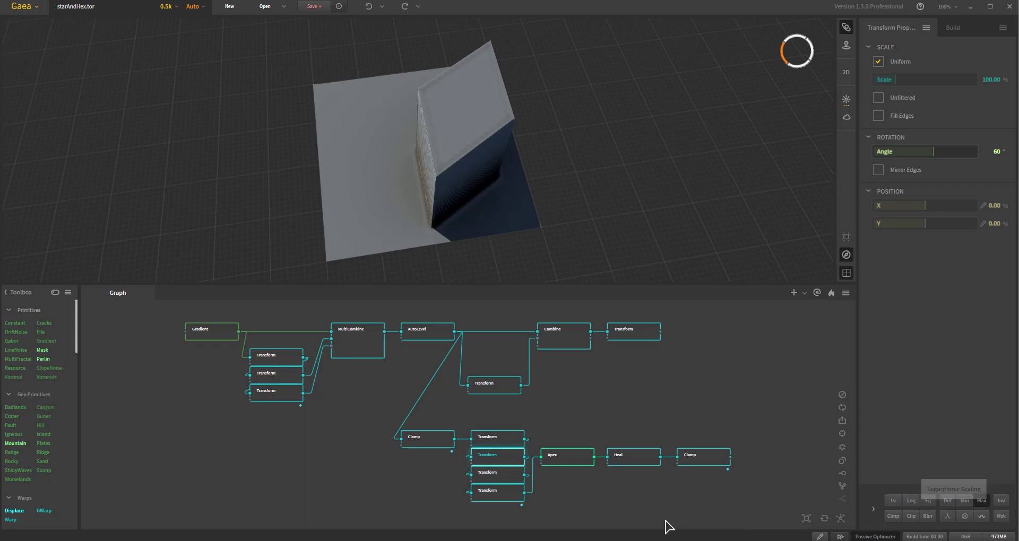
Compare the 120° and 60° Transforms, then preview the fourth Transform's full hexagonal prism.
left_click(492, 475)
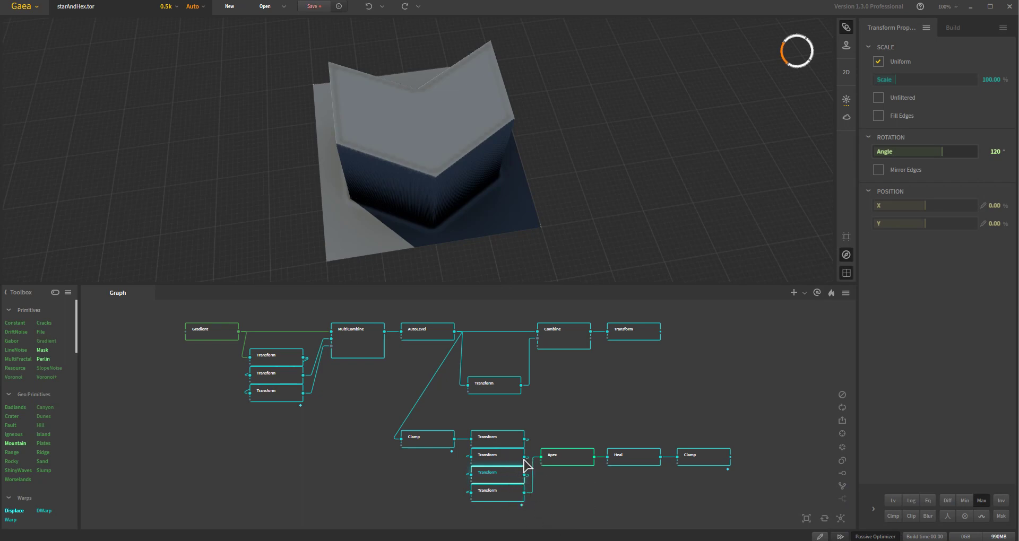
mouse_move(497, 472)
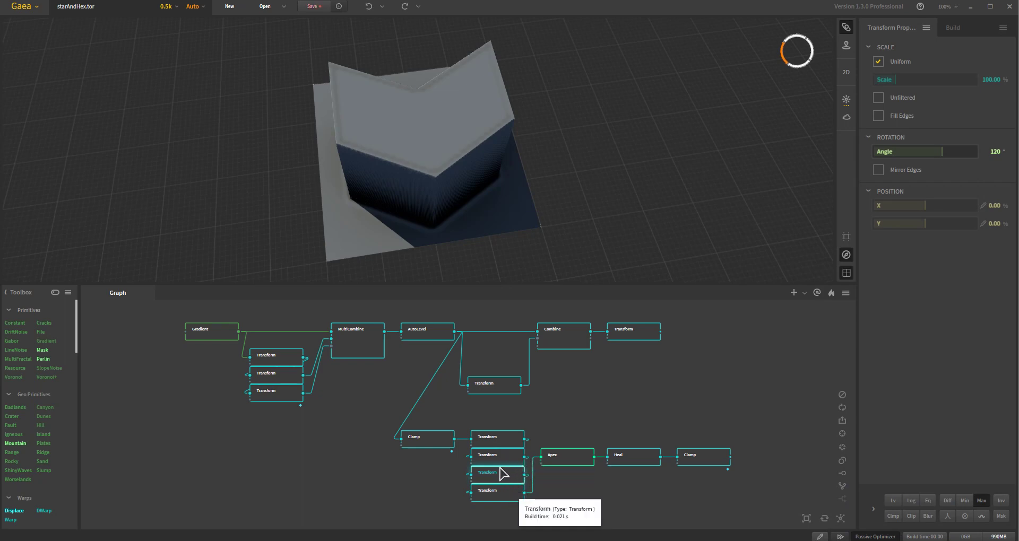
left_click(496, 457)
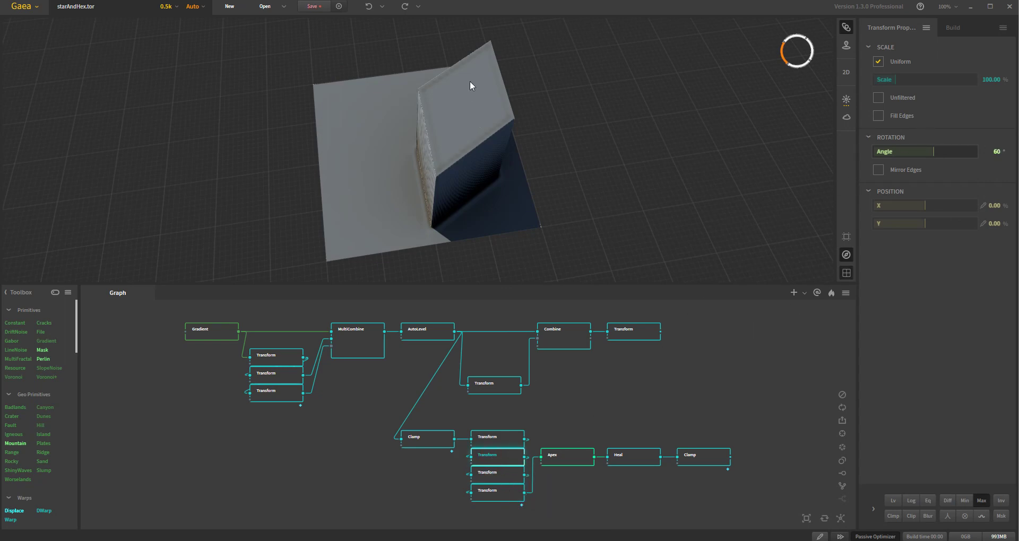
left_click(505, 480)
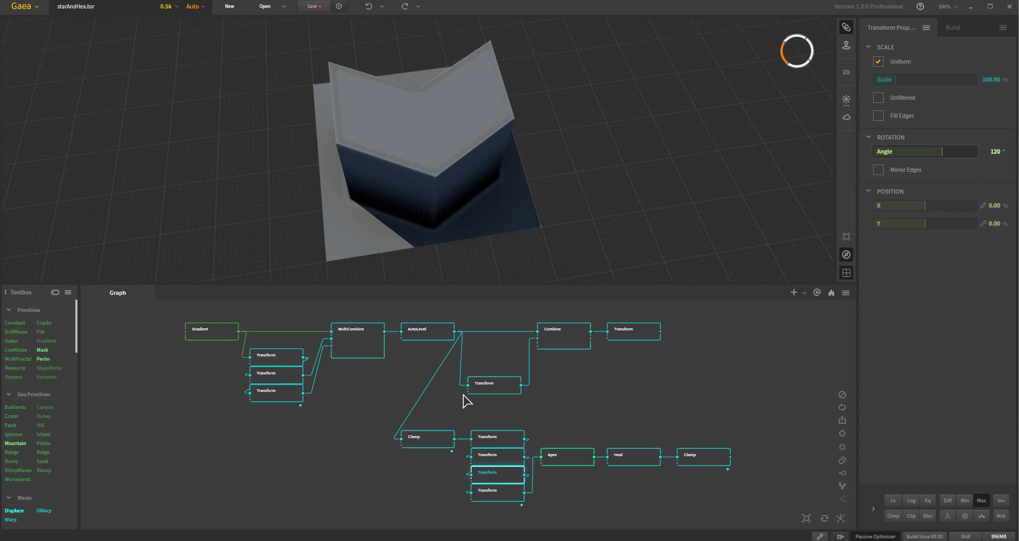
left_click(492, 493)
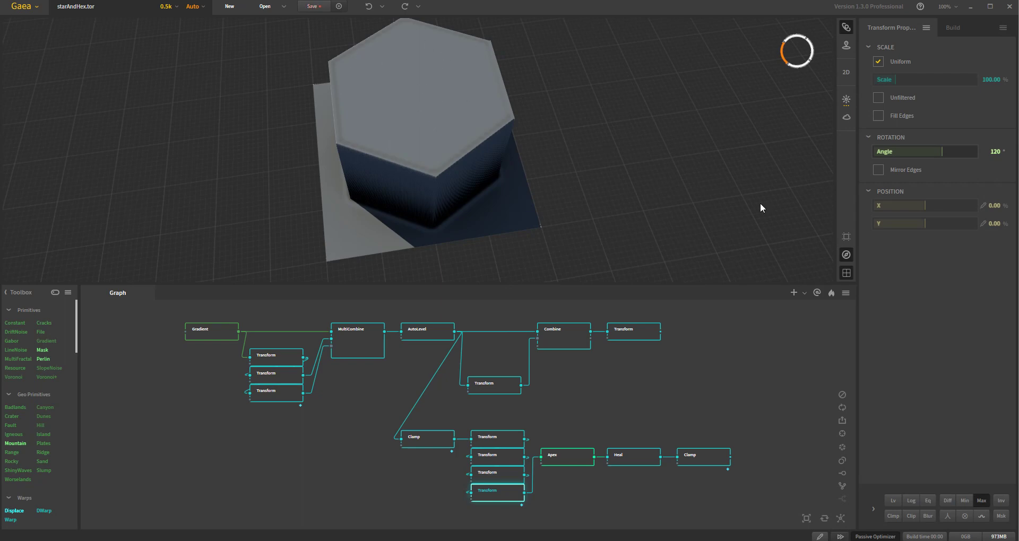
Preview the Apex pyramid, comparing it with the Clamp prism and zooming in.
left_click(569, 462)
mouse_move(451, 217)
left_mouse_down()
mouse_move(369, 235)
mouse_move(327, 211)
mouse_move(327, 179)
mouse_move(409, 224)
mouse_move(502, 211)
mouse_move(523, 227)
mouse_move(520, 255)
left_mouse_up()
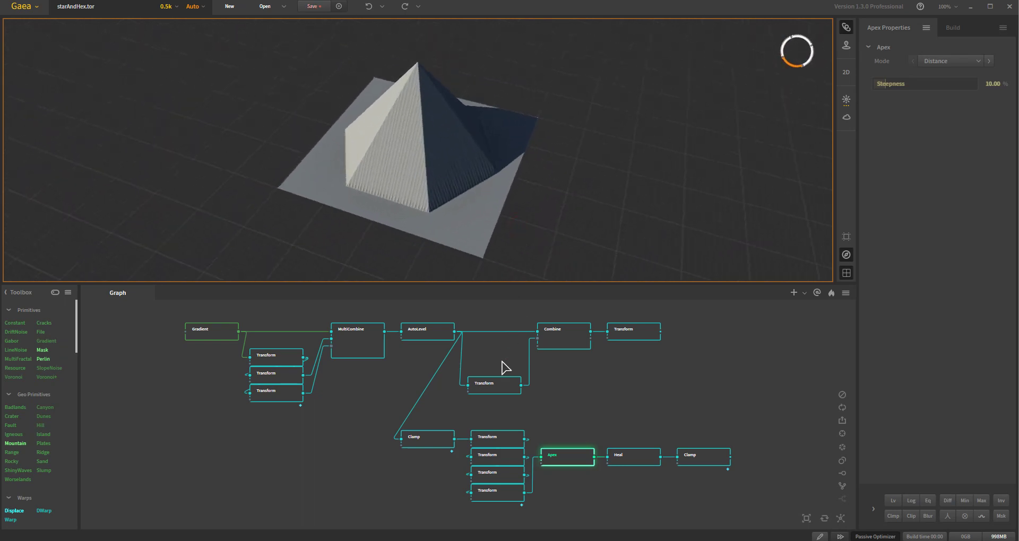
left_click(422, 444)
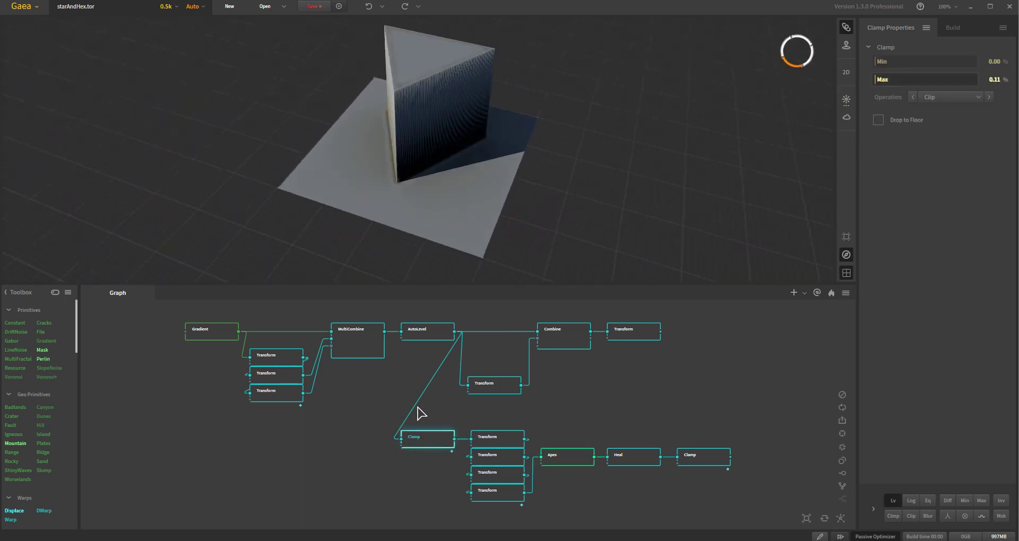
left_click(567, 457)
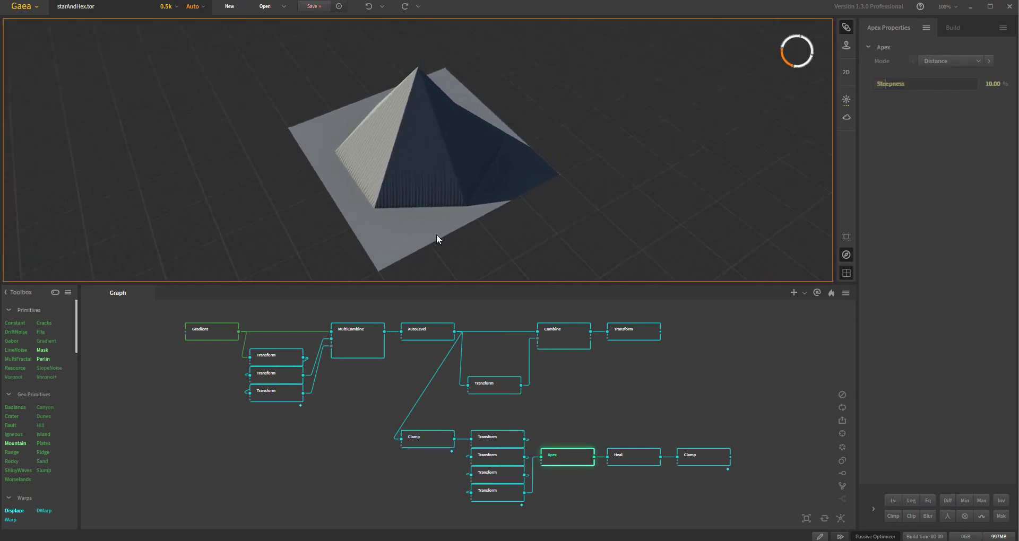
scroll(436, 234, "up", 3)
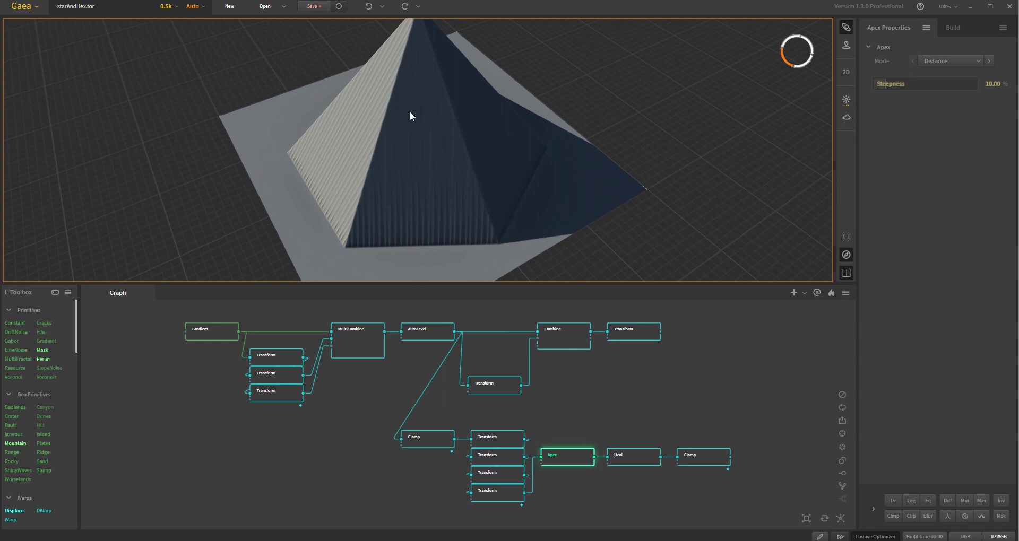
mouse_move(410, 110)
left_mouse_down()
mouse_move(430, 205)
mouse_move(448, 158)
mouse_move(445, 120)
mouse_move(448, 249)
left_mouse_up()
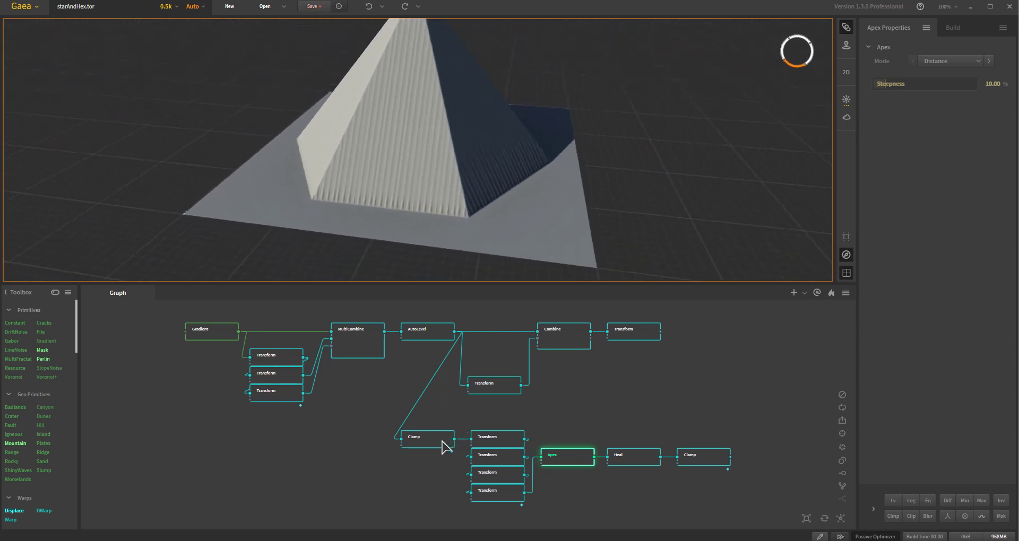
Compare the bottom Transform's hexagonal block, then preview the Heal-smoothed pyramid.
left_click(504, 494)
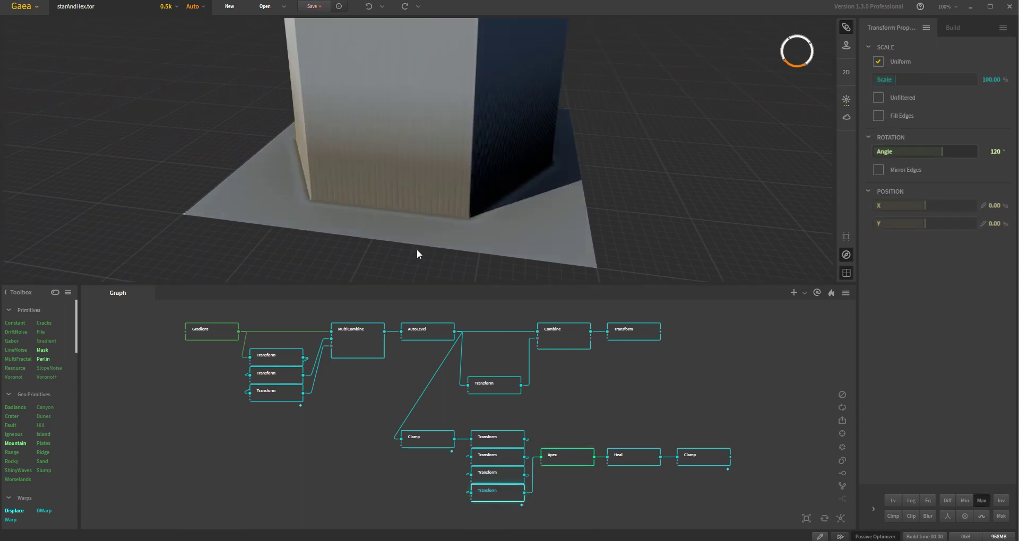
mouse_move(416, 250)
left_mouse_down()
mouse_move(422, 145)
mouse_move(437, 159)
mouse_move(435, 211)
left_mouse_up()
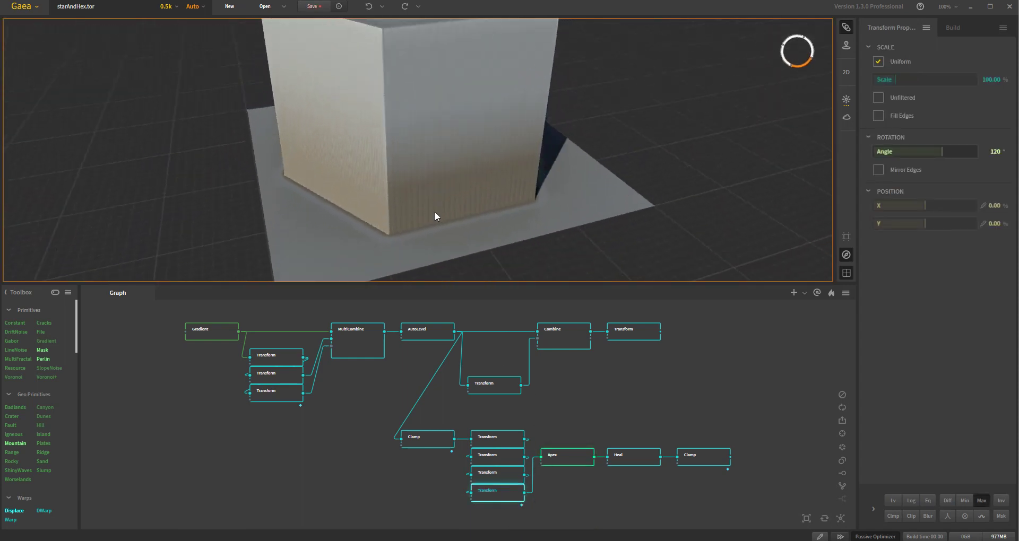
left_click(581, 460)
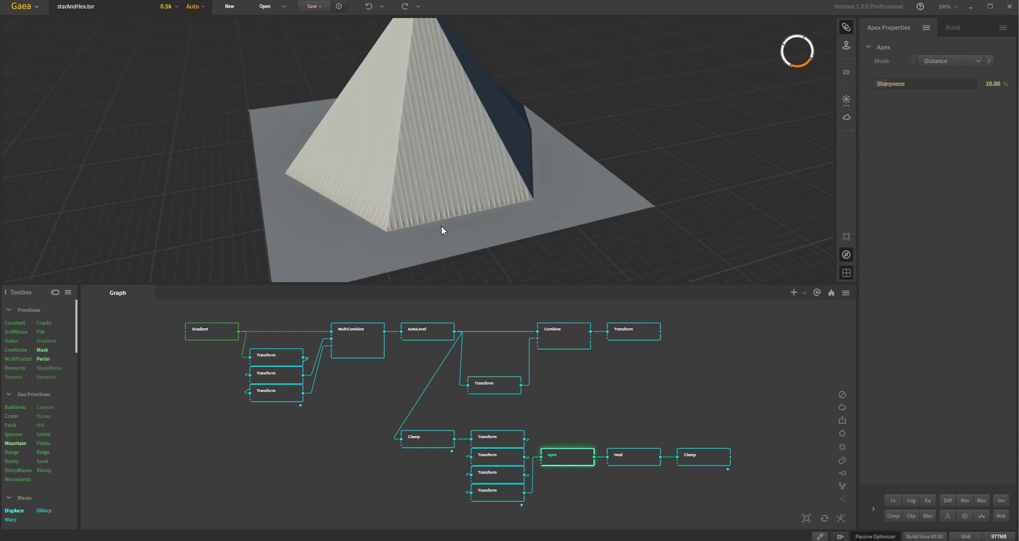
left_click_drag(441, 226, 381, 147)
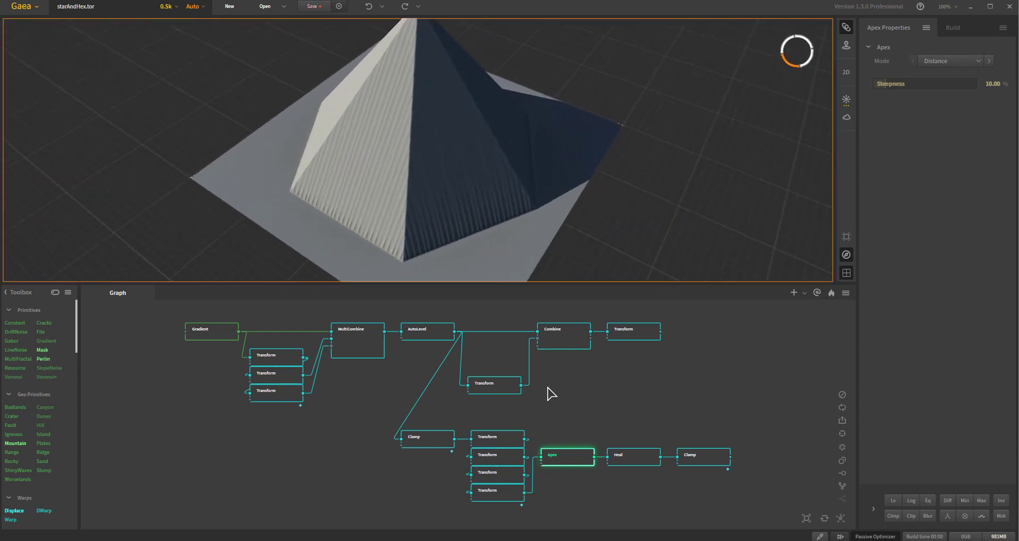
left_click(625, 459)
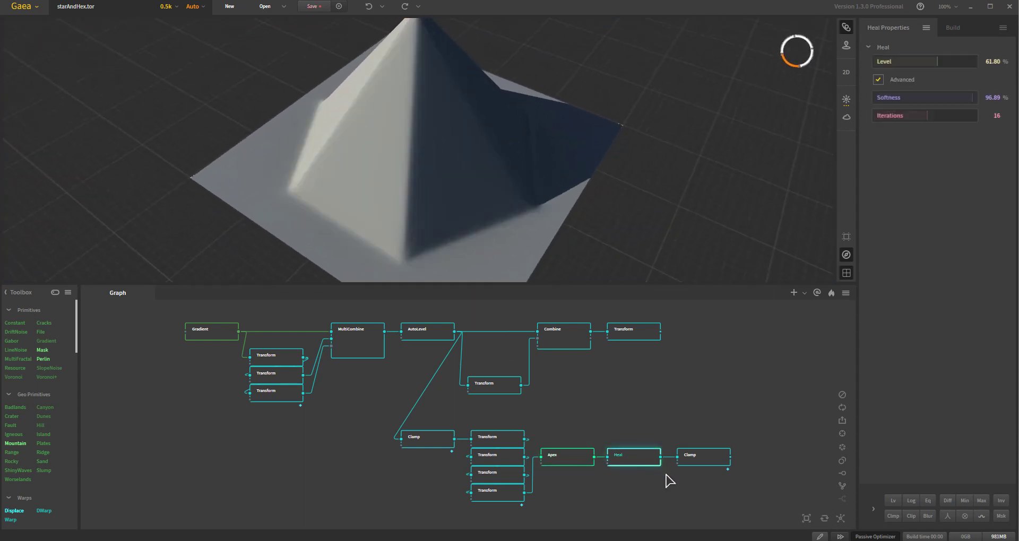
Preview the final Clamp's flat-topped hexagonal mesa and orbit it from several angles.
left_click(710, 463)
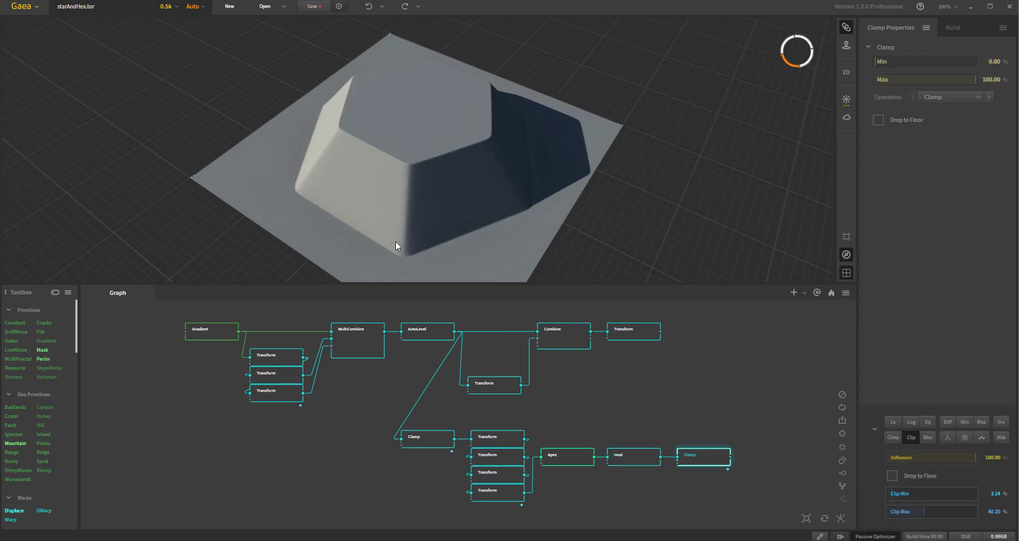
mouse_move(396, 242)
left_mouse_down()
mouse_move(432, 249)
mouse_move(302, 202)
left_mouse_up()
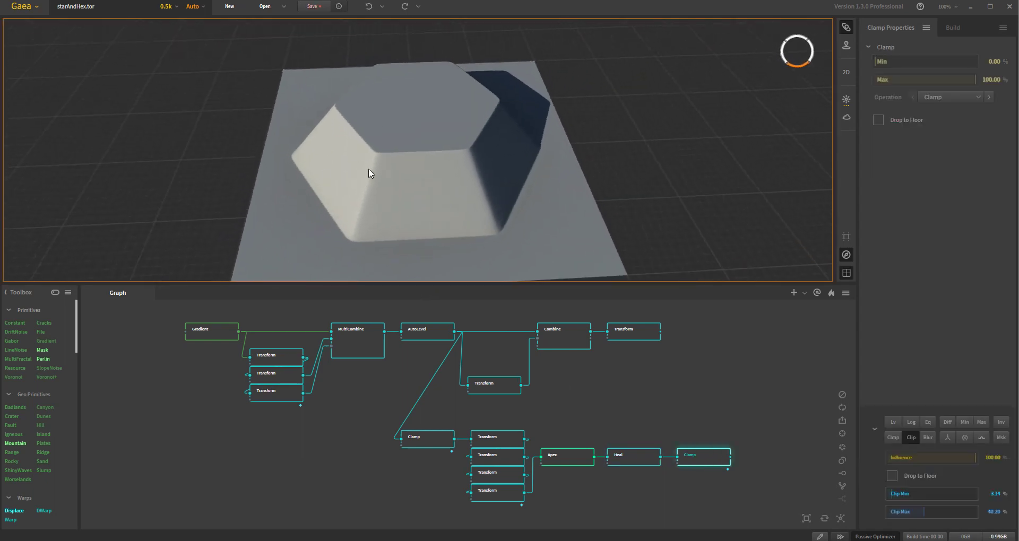
mouse_move(374, 235)
left_mouse_down()
mouse_move(512, 207)
mouse_move(539, 212)
mouse_move(579, 267)
mouse_move(639, 268)
mouse_move(766, 226)
mouse_move(755, 204)
mouse_move(419, 222)
mouse_move(557, 409)
left_mouse_up()
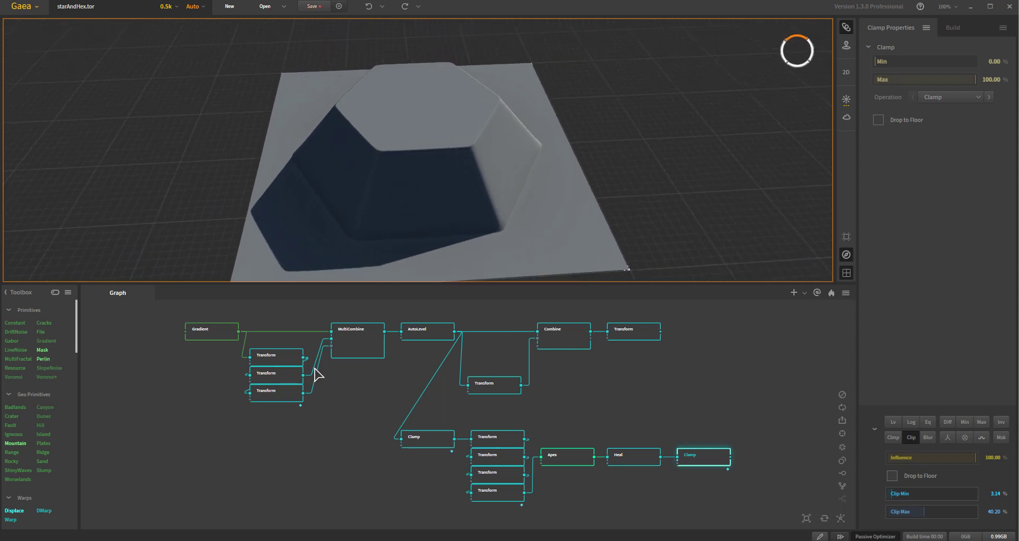
mouse_move(415, 243)
left_mouse_down()
mouse_move(440, 294)
mouse_move(507, 275)
mouse_move(554, 189)
mouse_move(585, 269)
left_mouse_up()
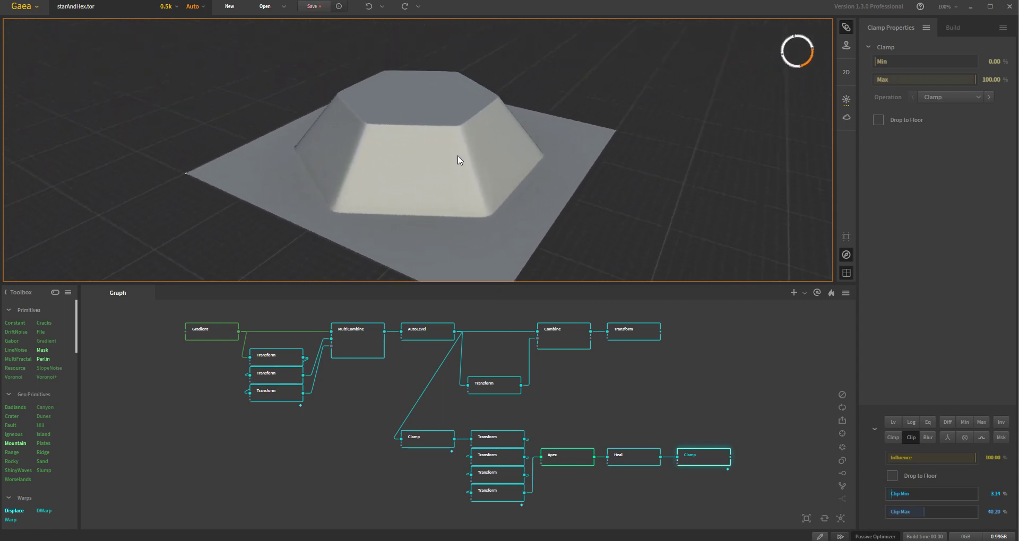
mouse_move(459, 209)
left_mouse_down()
mouse_move(480, 234)
mouse_move(467, 209)
left_mouse_up()
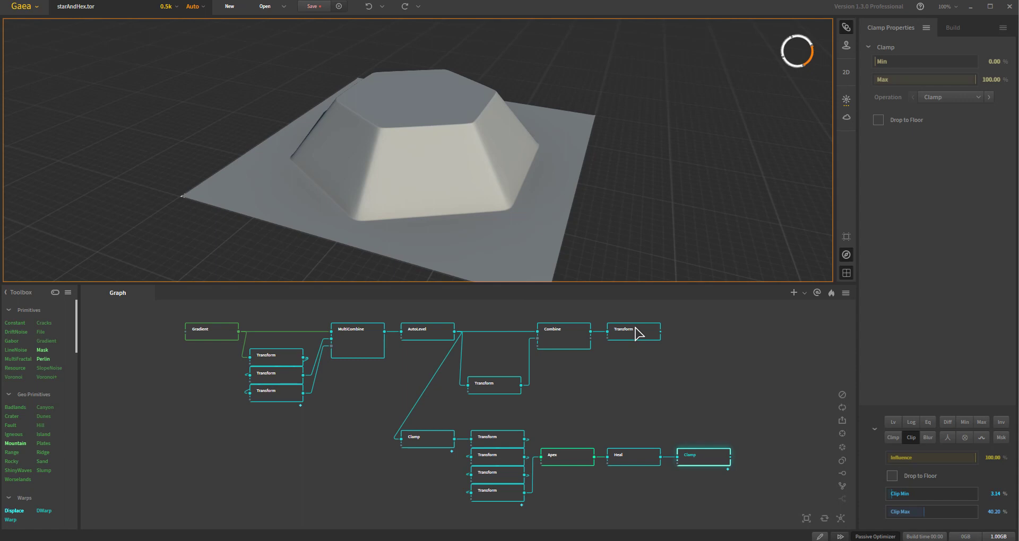
mouse_move(489, 215)
left_mouse_down()
mouse_move(427, 189)
mouse_move(306, 193)
mouse_move(275, 213)
left_mouse_up()
mouse_move(360, 228)
left_mouse_down()
mouse_move(561, 190)
mouse_move(483, 205)
left_mouse_up()
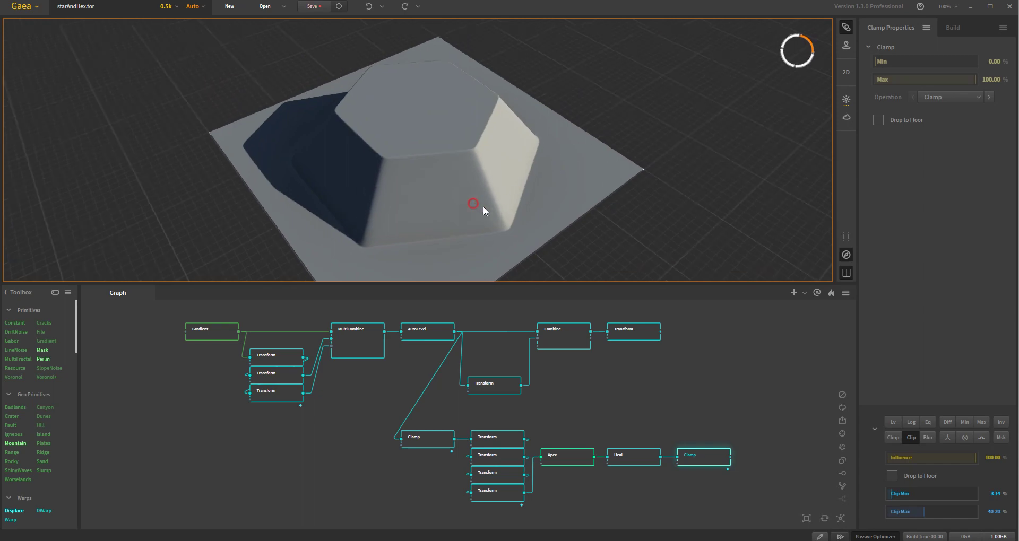